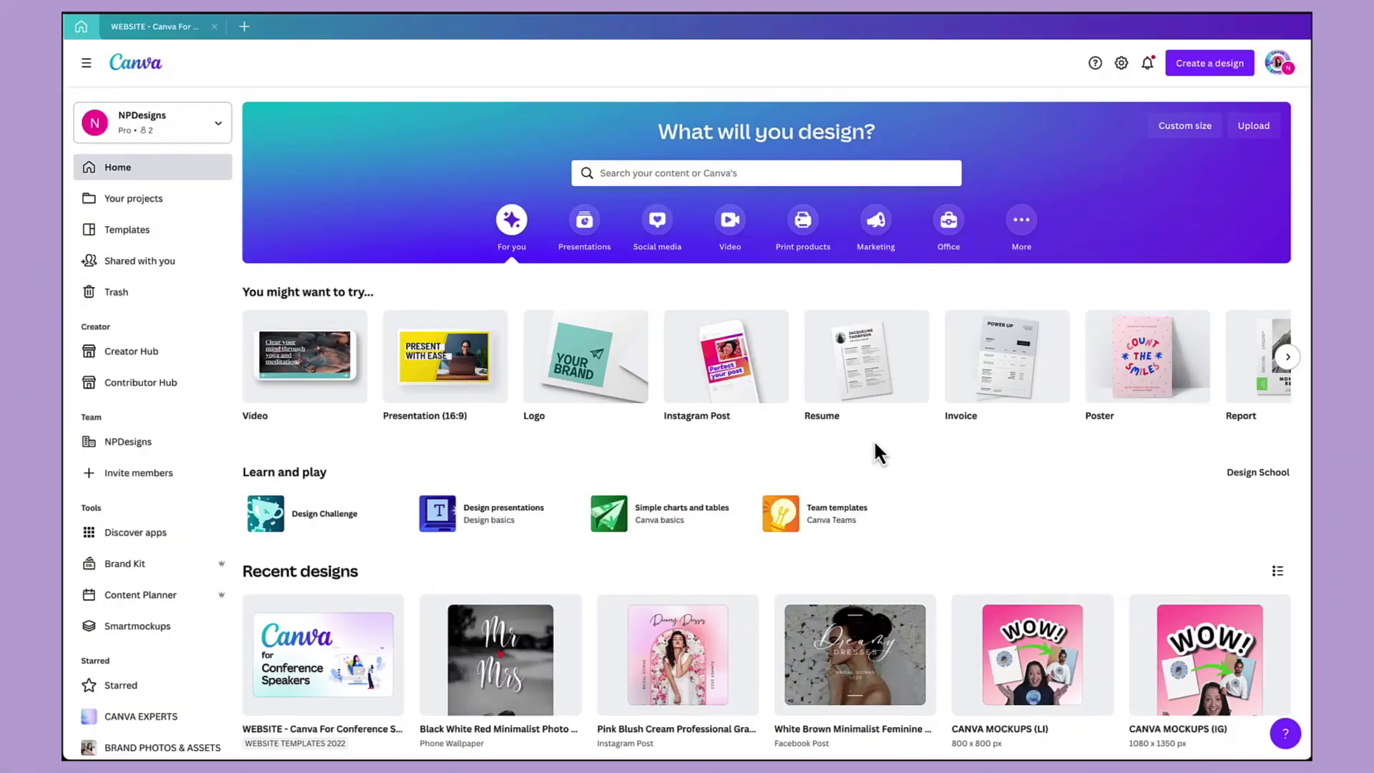
Step: Open the Canva for Conference Speakers design from Recent designs and hide the Templates panel
scroll(878, 452, "down", 3)
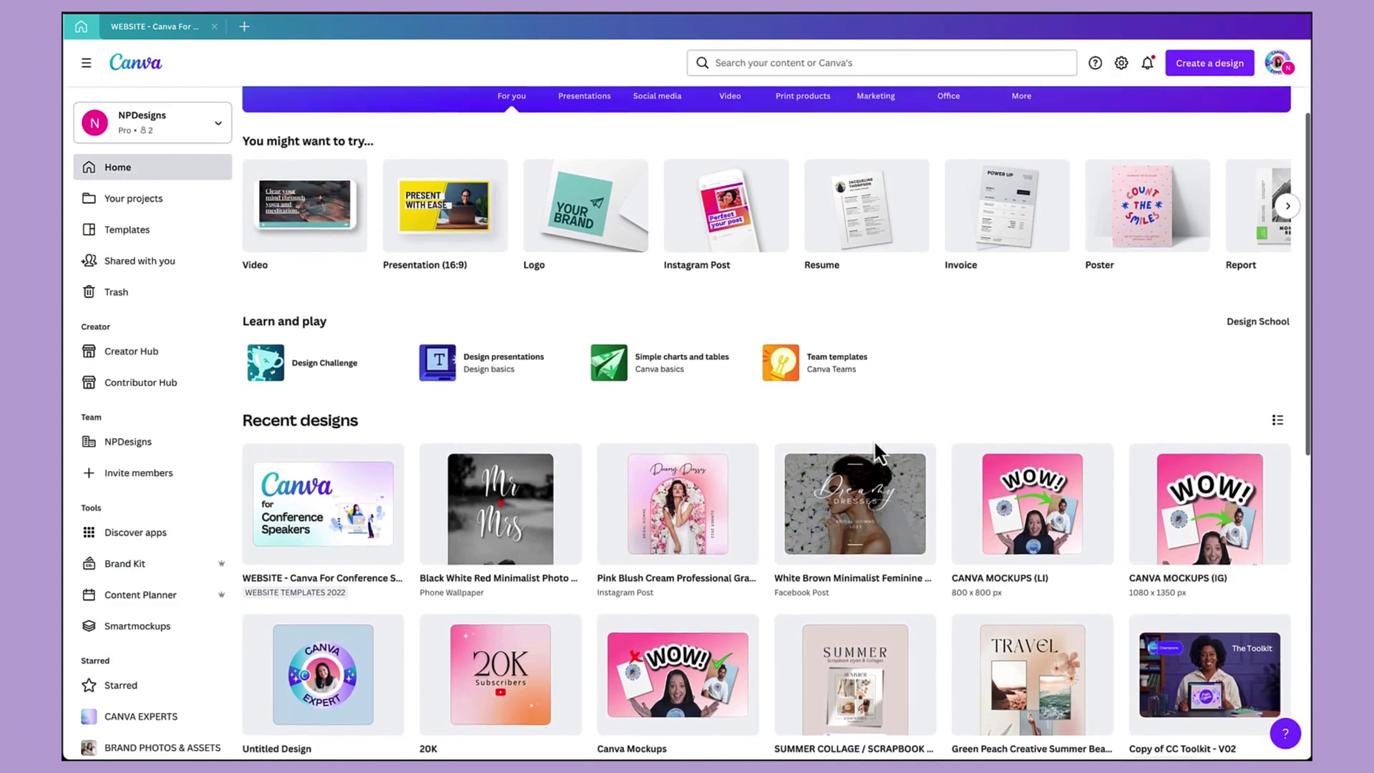
left_click(335, 509)
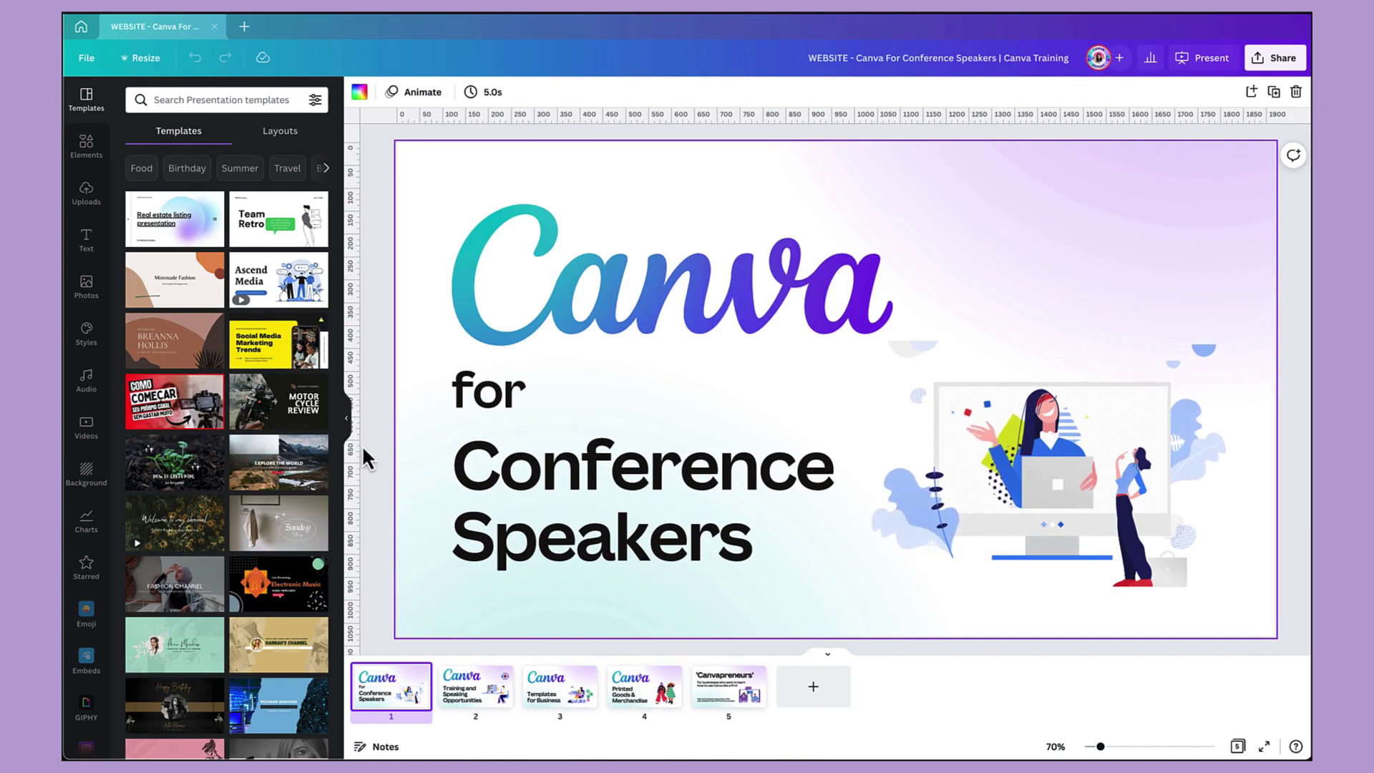
left_click(348, 424)
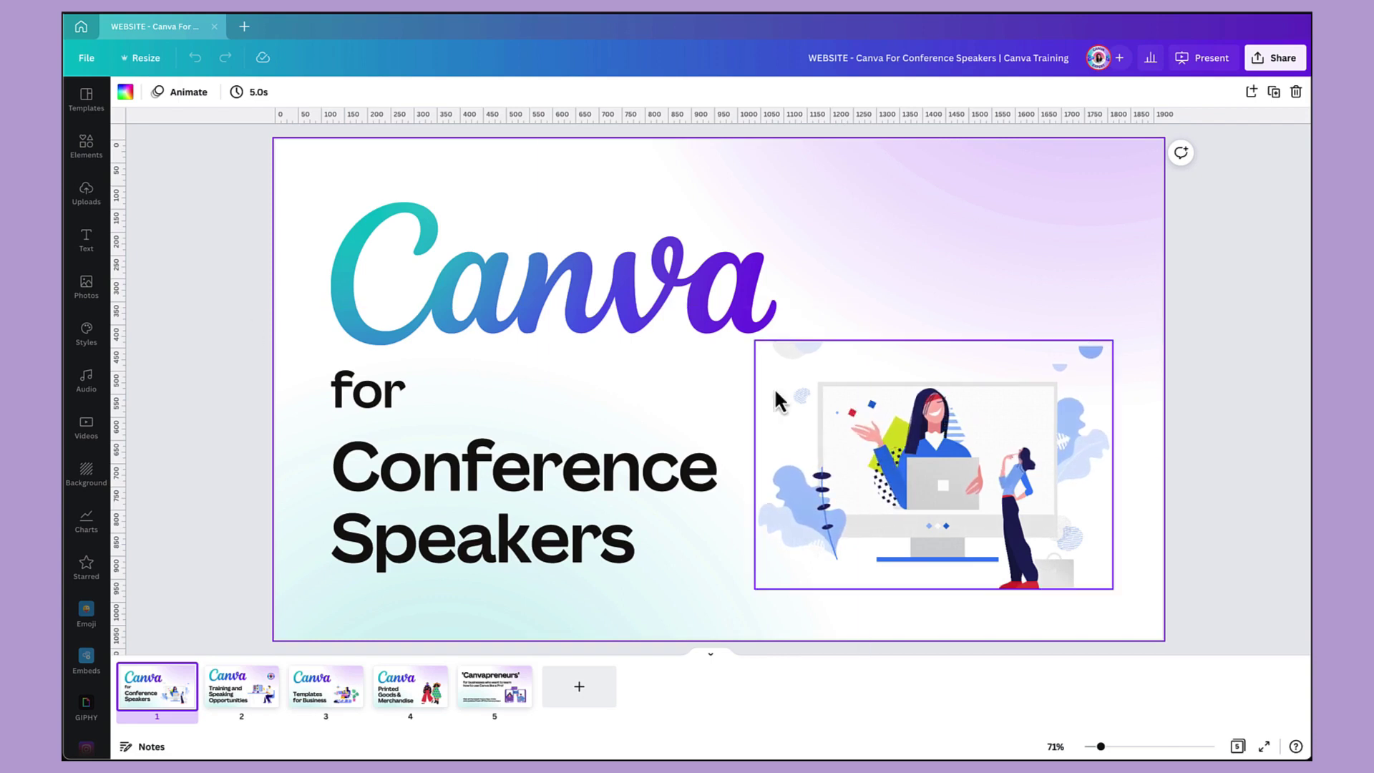
Step: View the Printed Goods & Merchandise slide, then return to the title slide
left_click(944, 461)
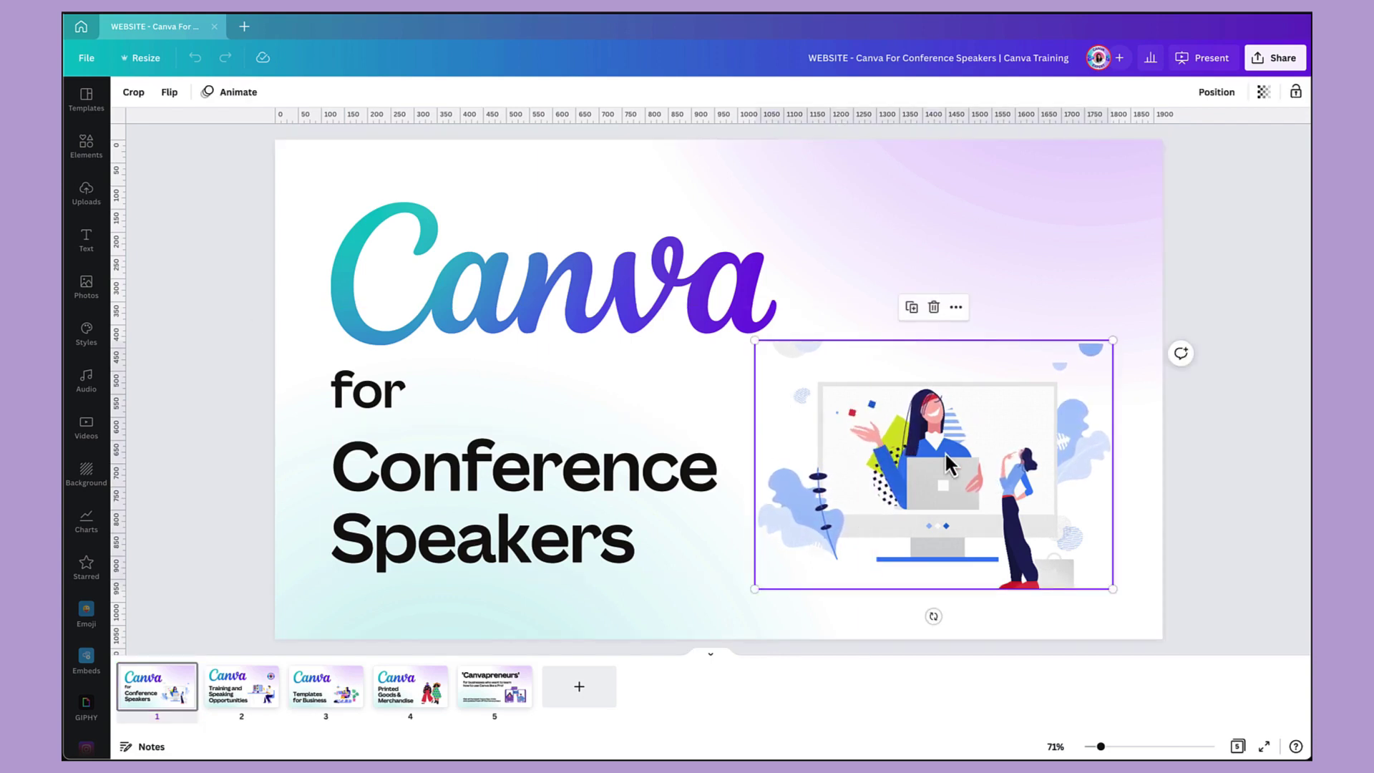
left_click(420, 691)
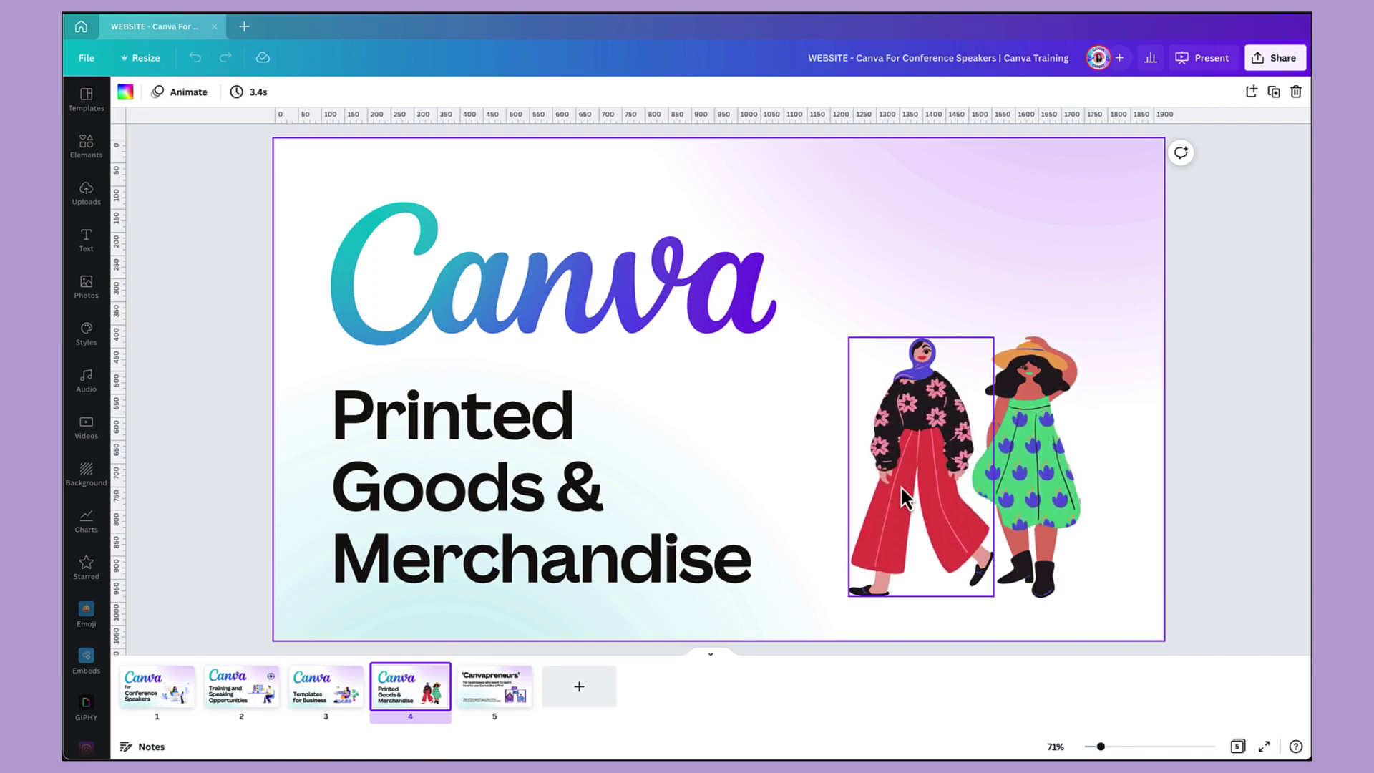
left_click(163, 703)
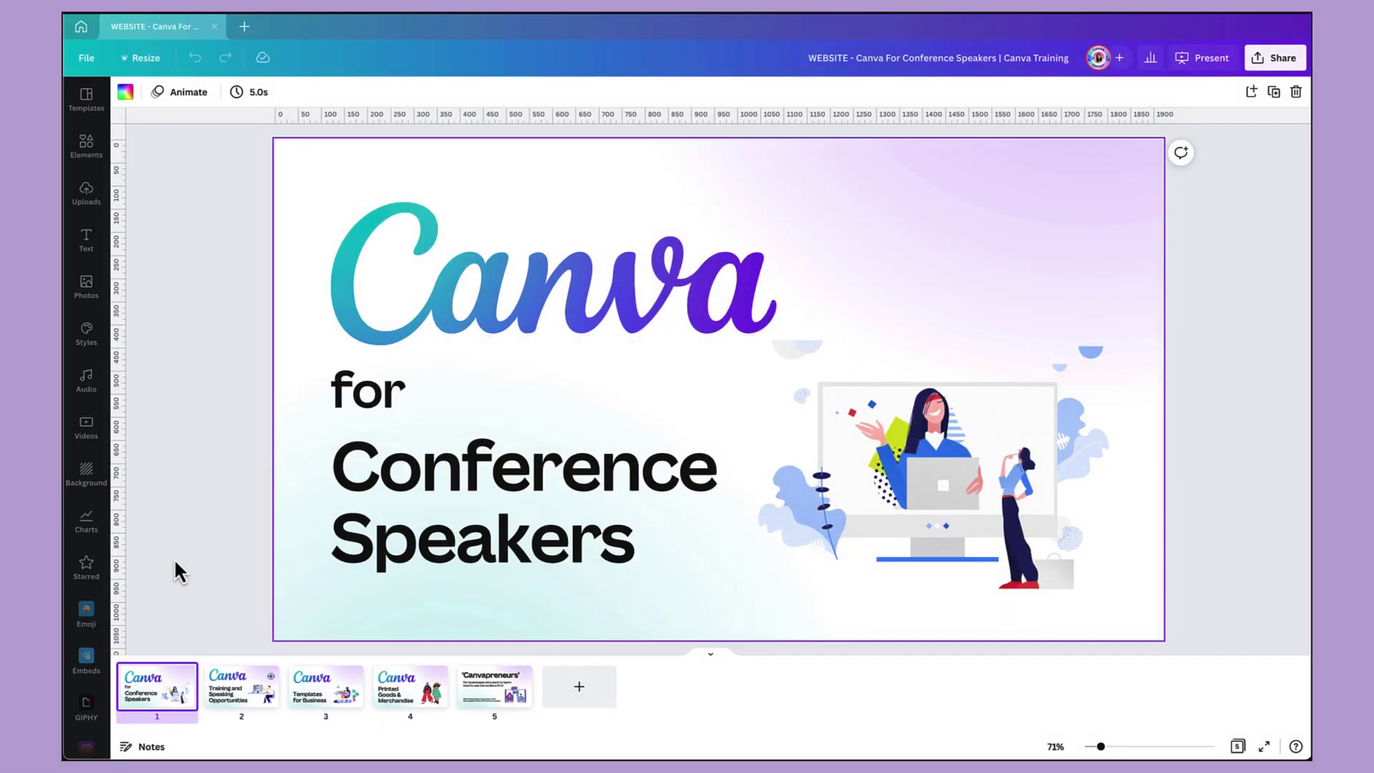
Step: Bring up the Microsoft PowerPoint download options from the Share menu's Save section, covering all 5 pages
left_click(175, 561)
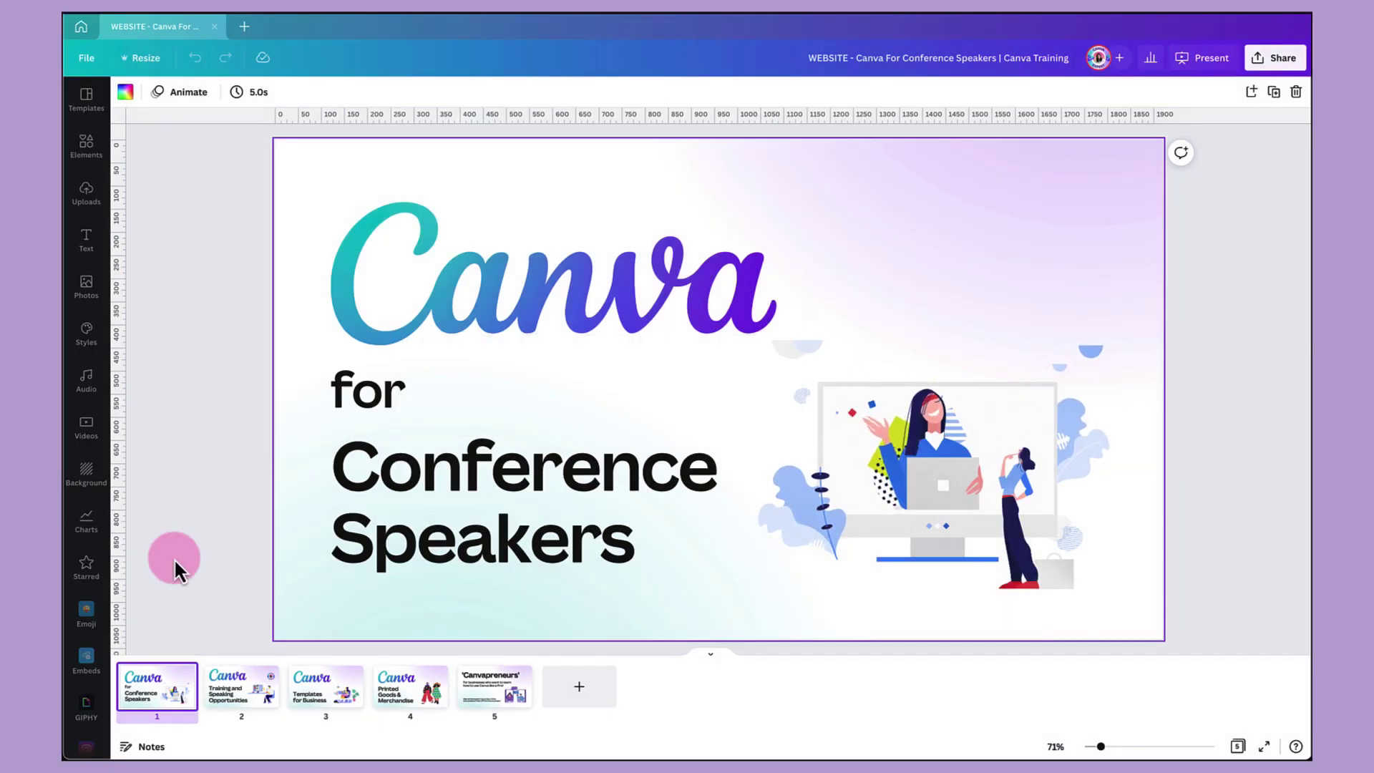
left_click(899, 386)
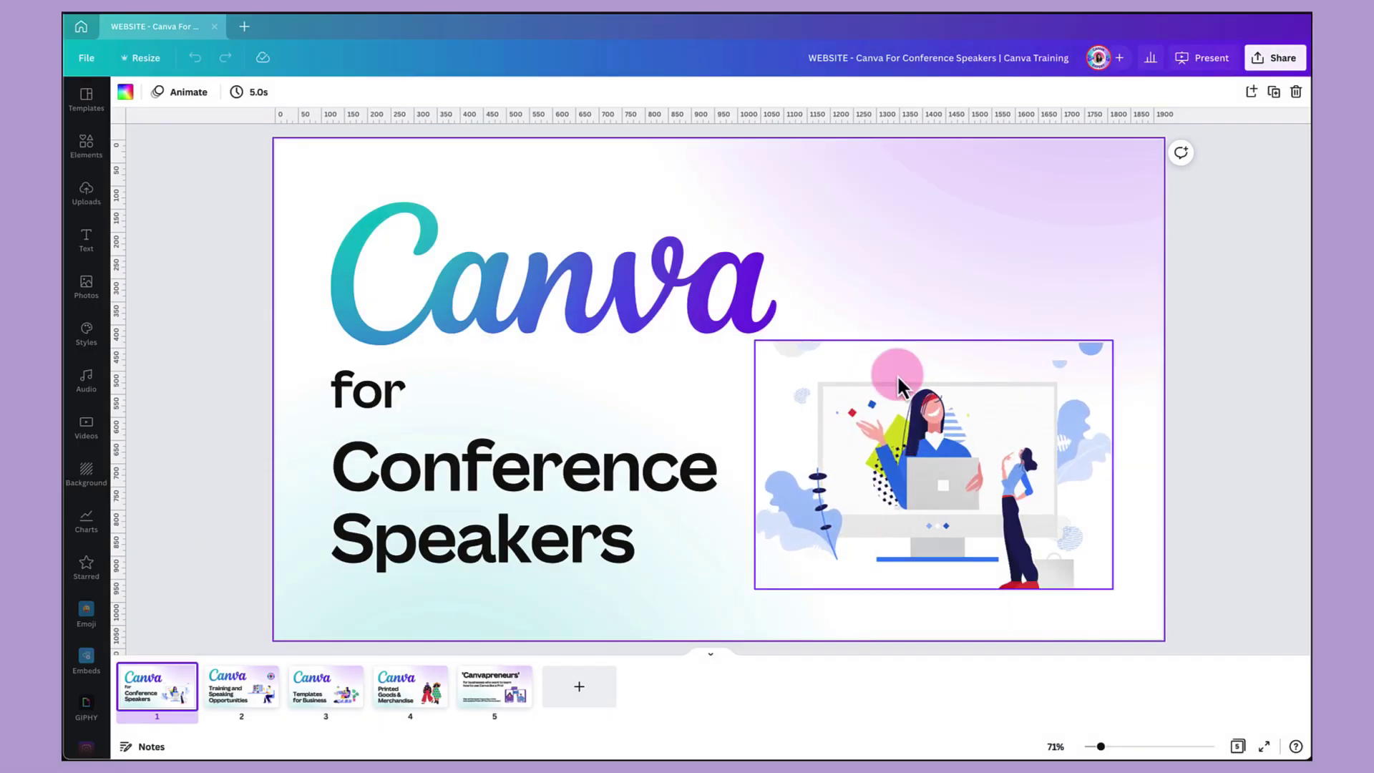
left_click(1274, 73)
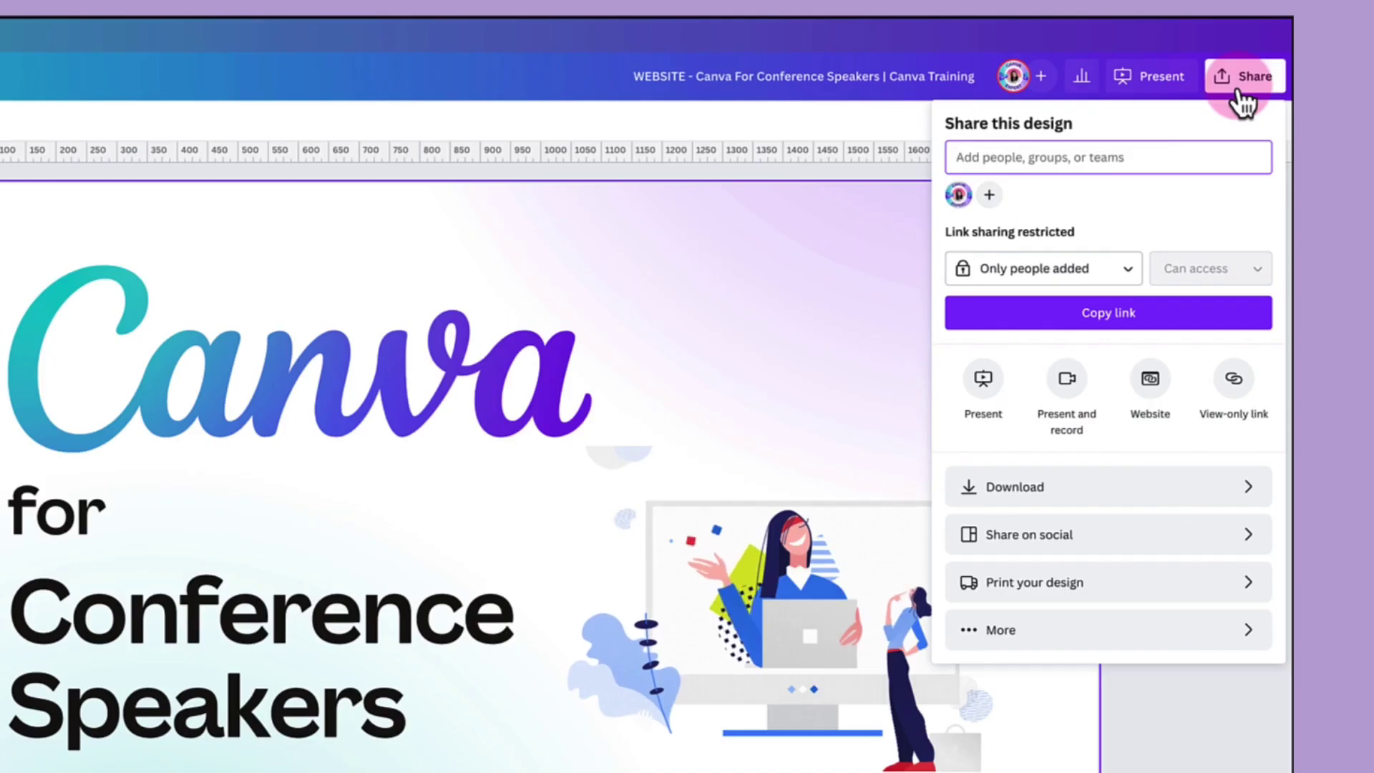
left_click(1061, 203)
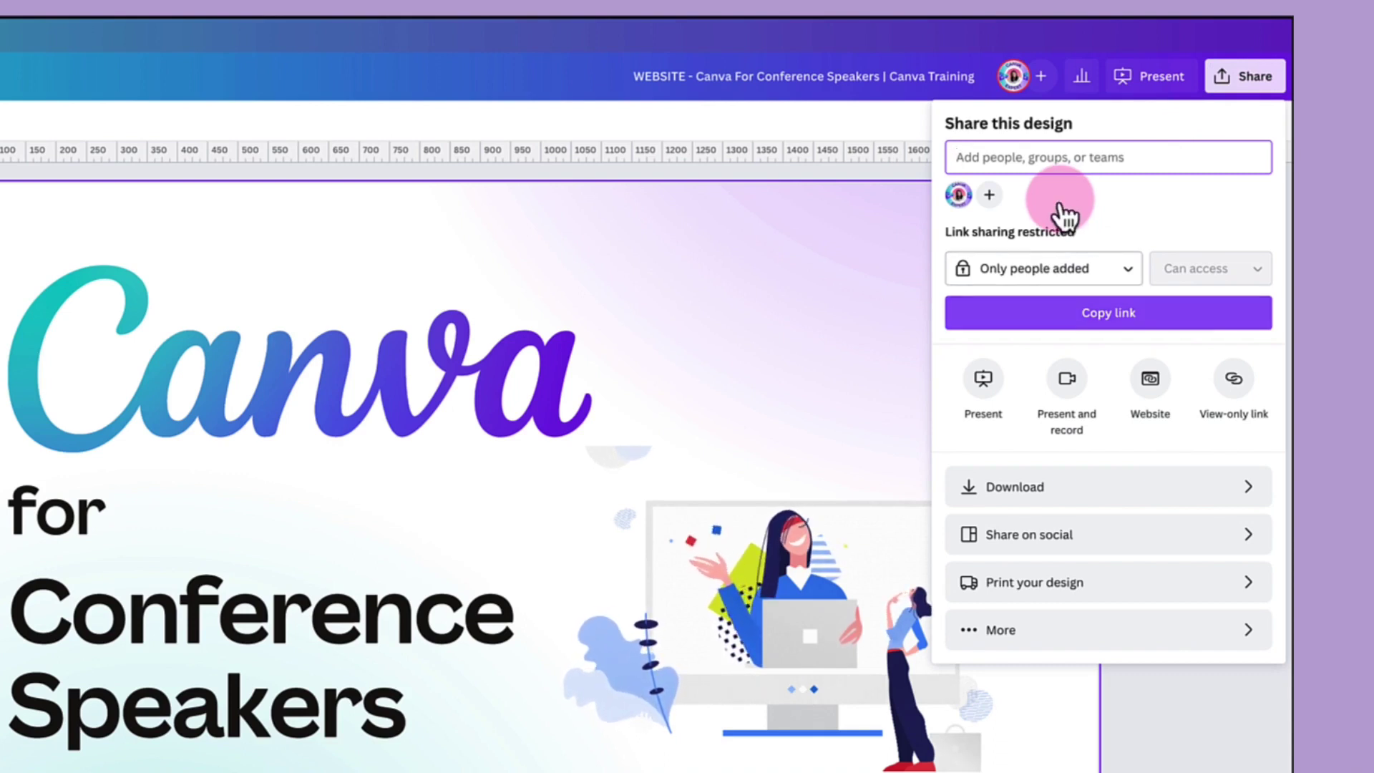
left_click(982, 631)
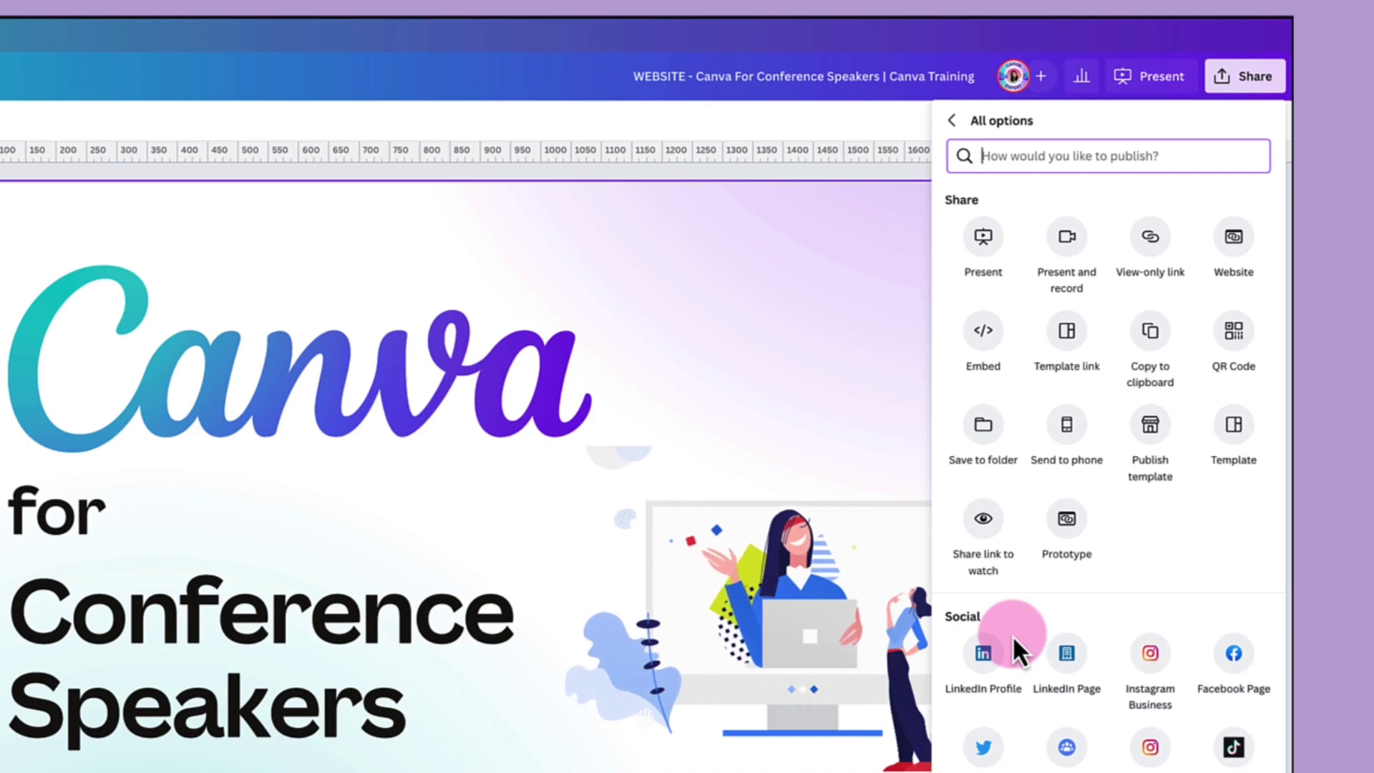
scroll(1012, 634, "down", 3)
scroll(1012, 634, "down", 3)
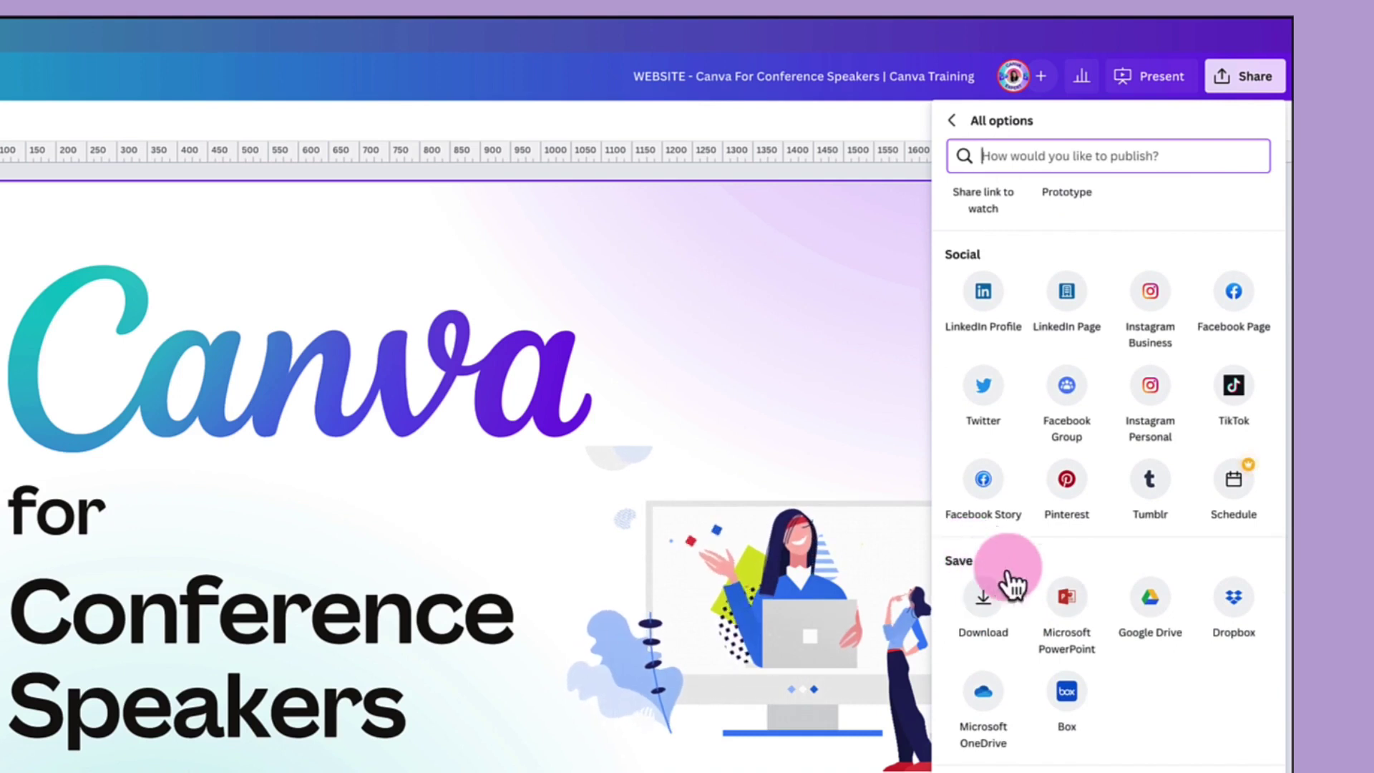
left_click(1066, 601)
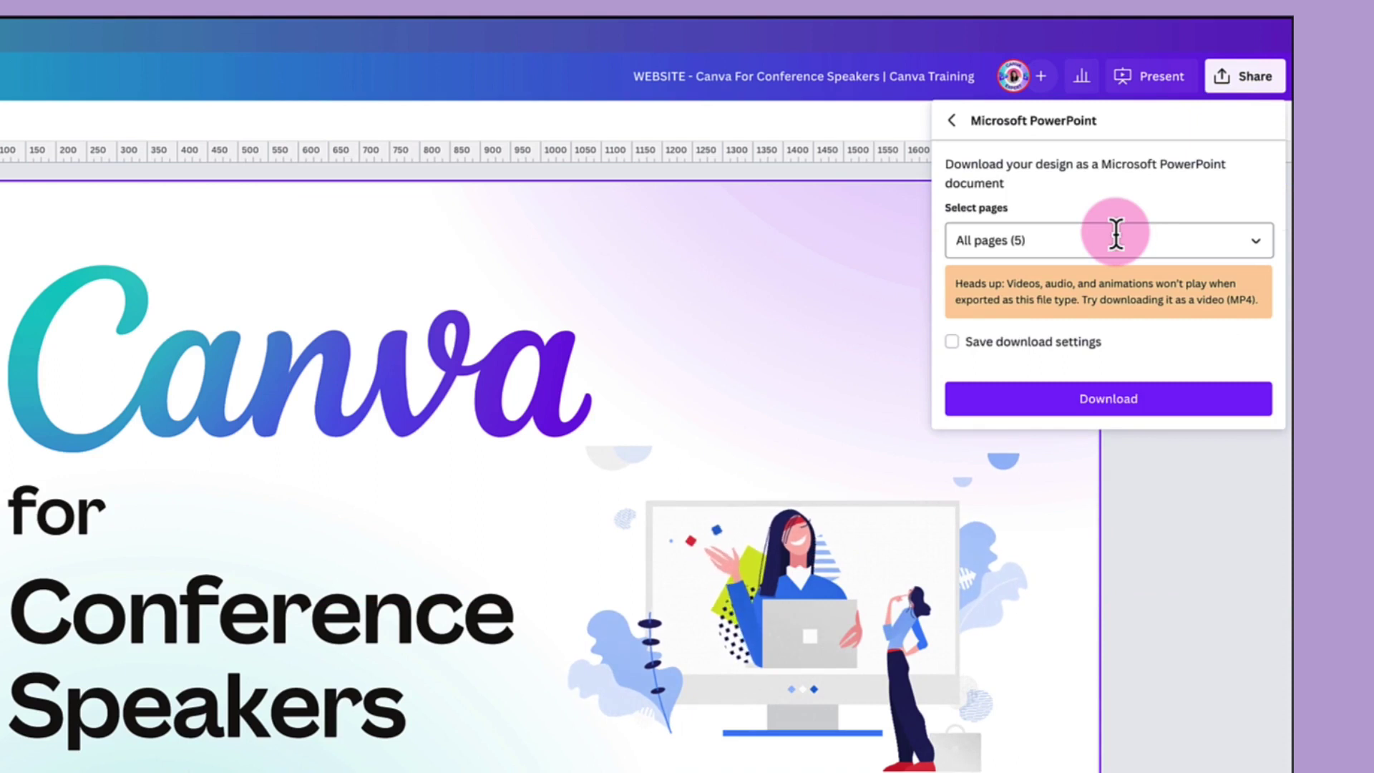
Step: Limit the PowerPoint export to pages 2, 3 and 5 by excluding Page 1 and Page 4
left_click(1255, 242)
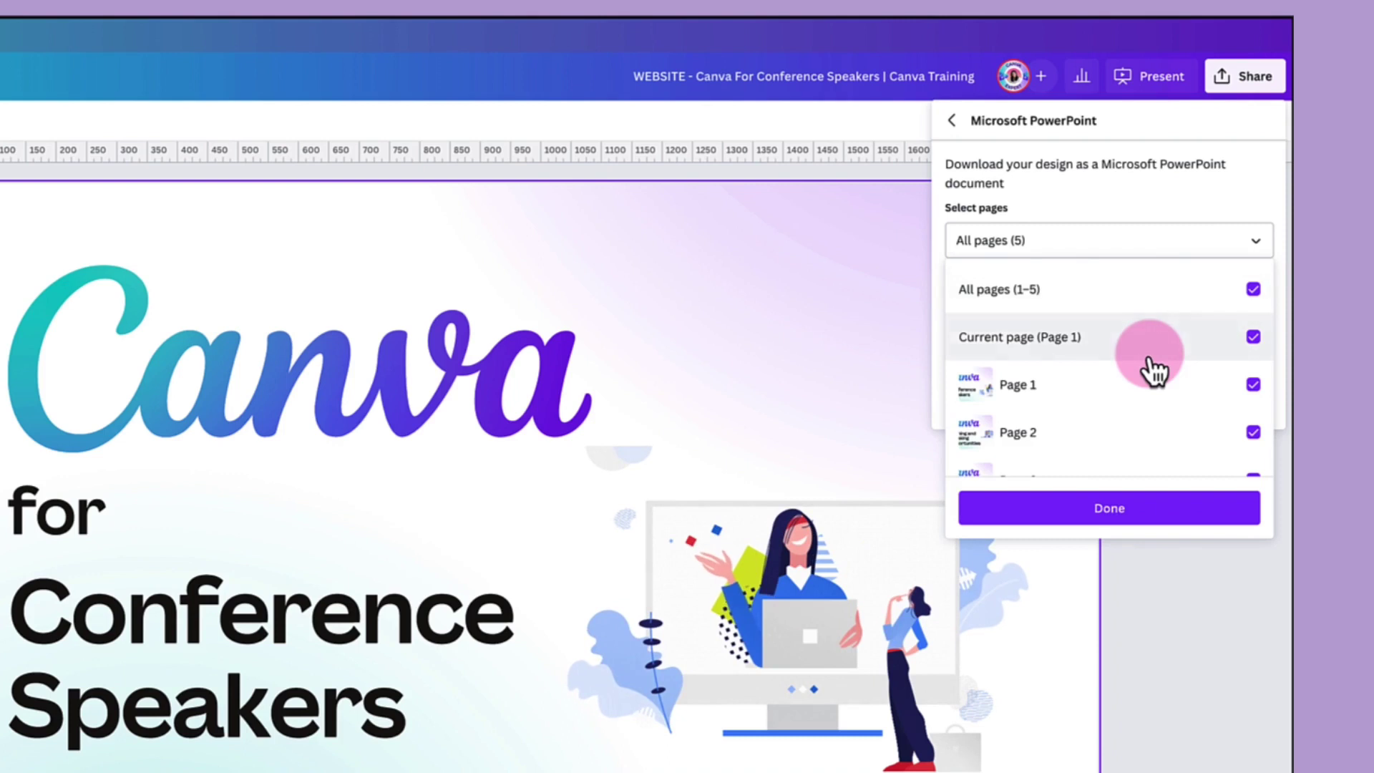
scroll(1151, 366, "down", 3)
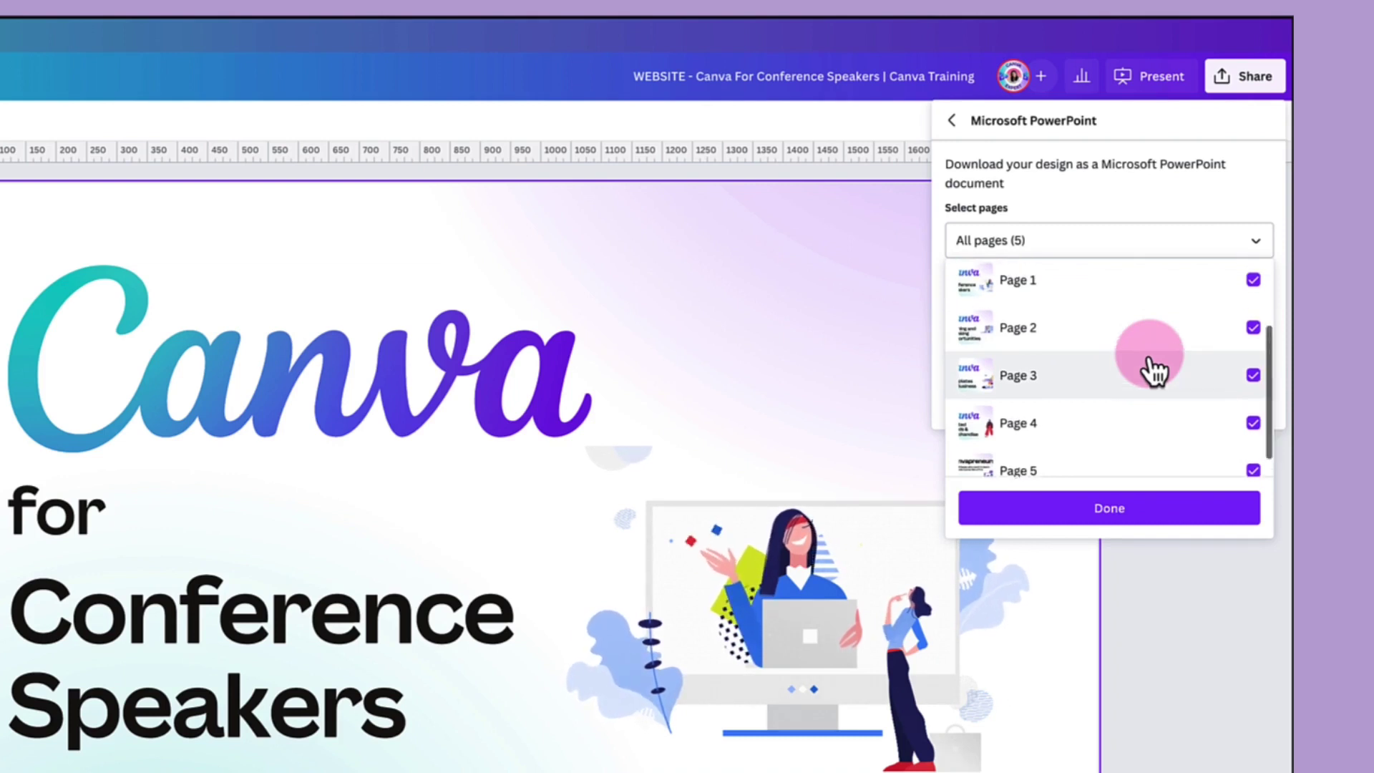
scroll(1152, 366, "up", 3)
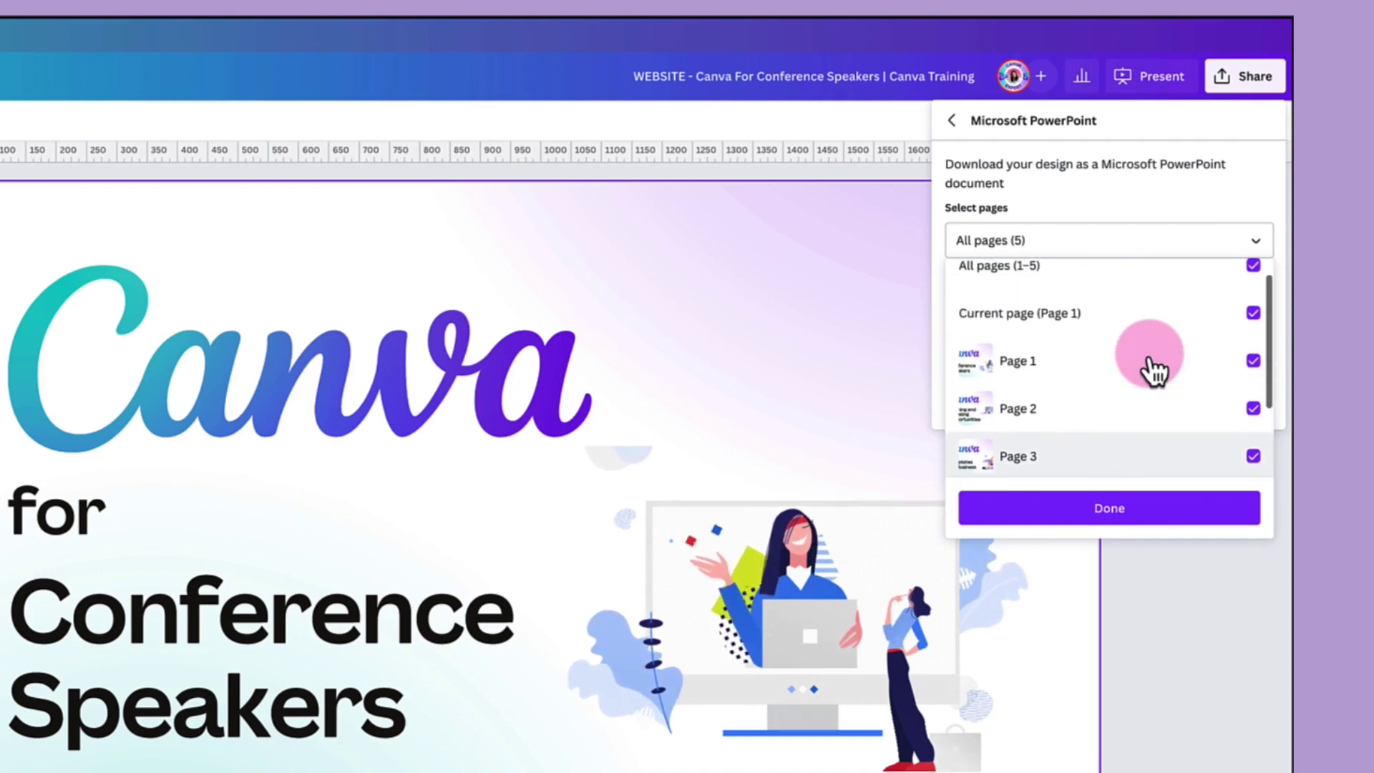
left_click(1253, 362)
scroll(1138, 379, "down", 3)
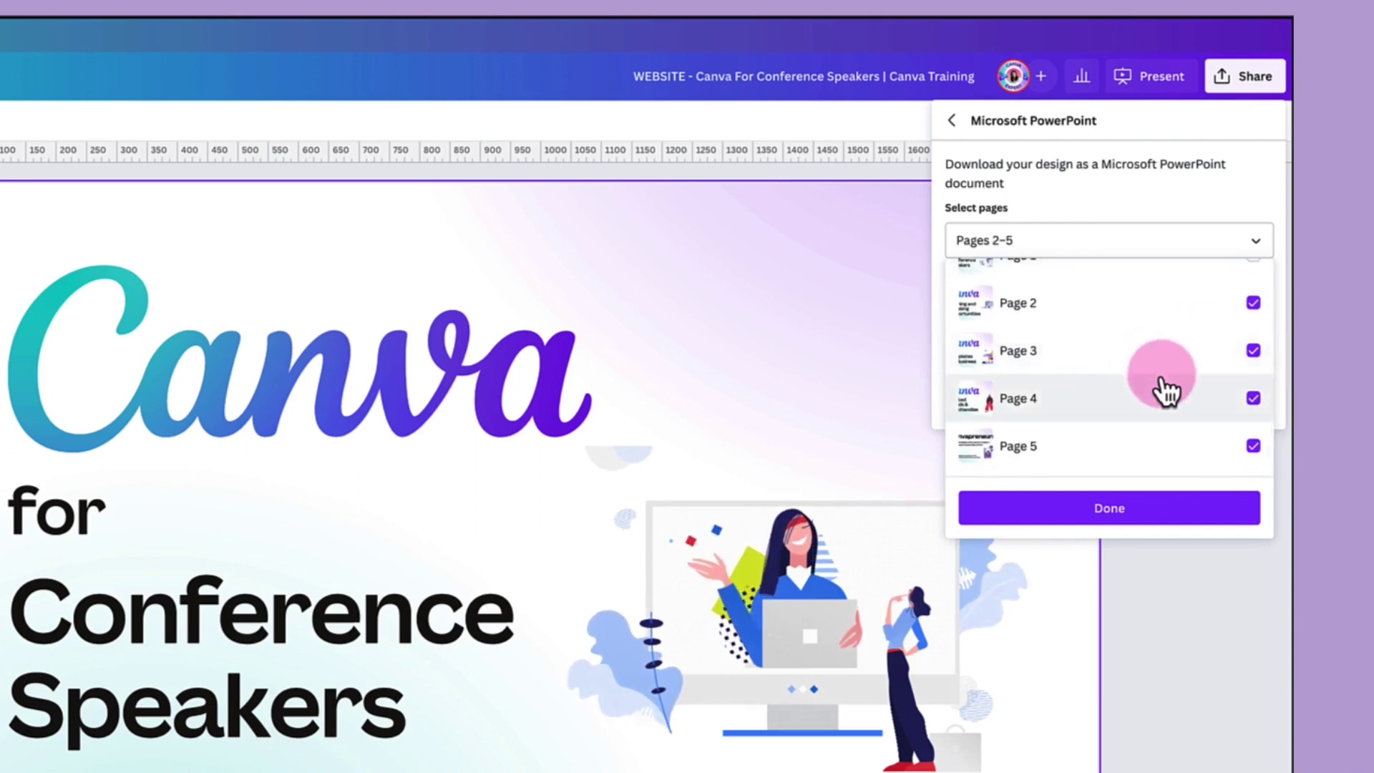
left_click(1253, 398)
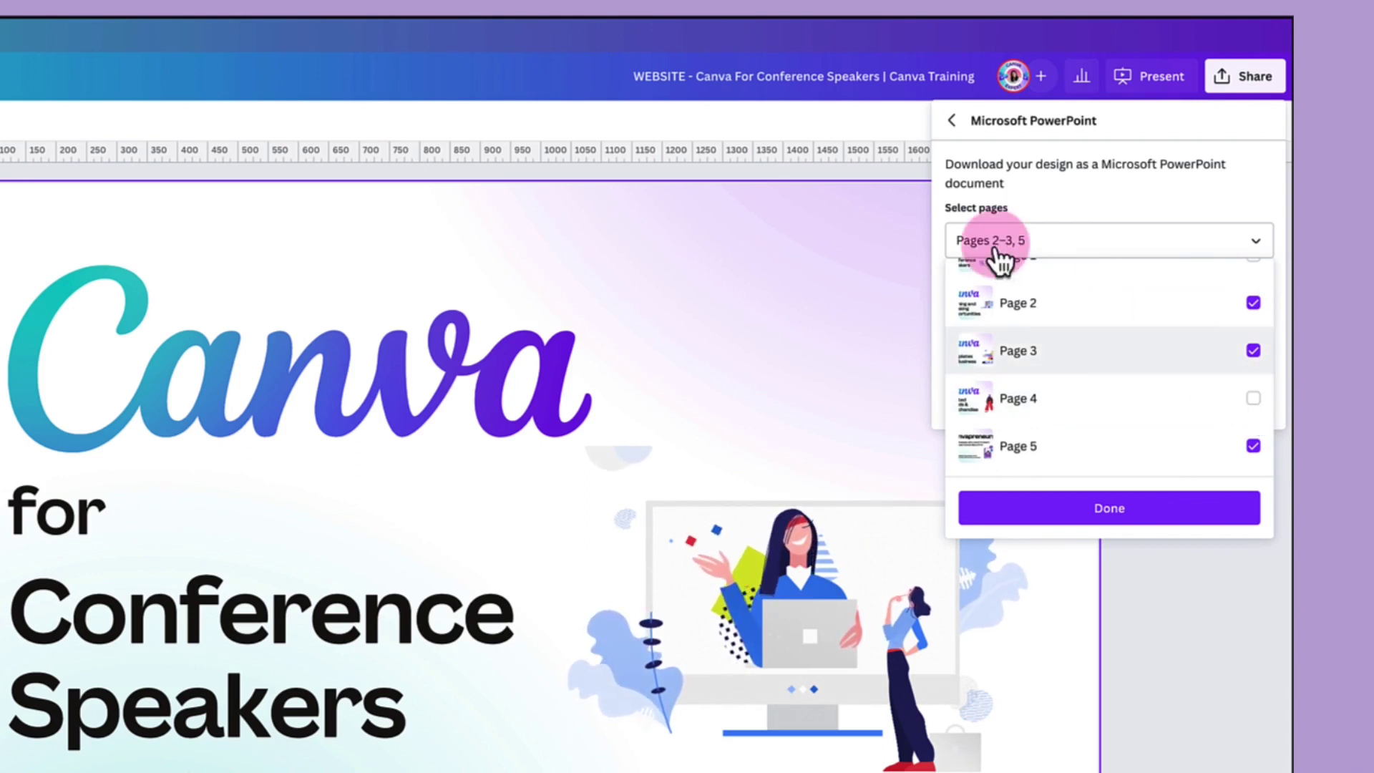
left_click(1071, 509)
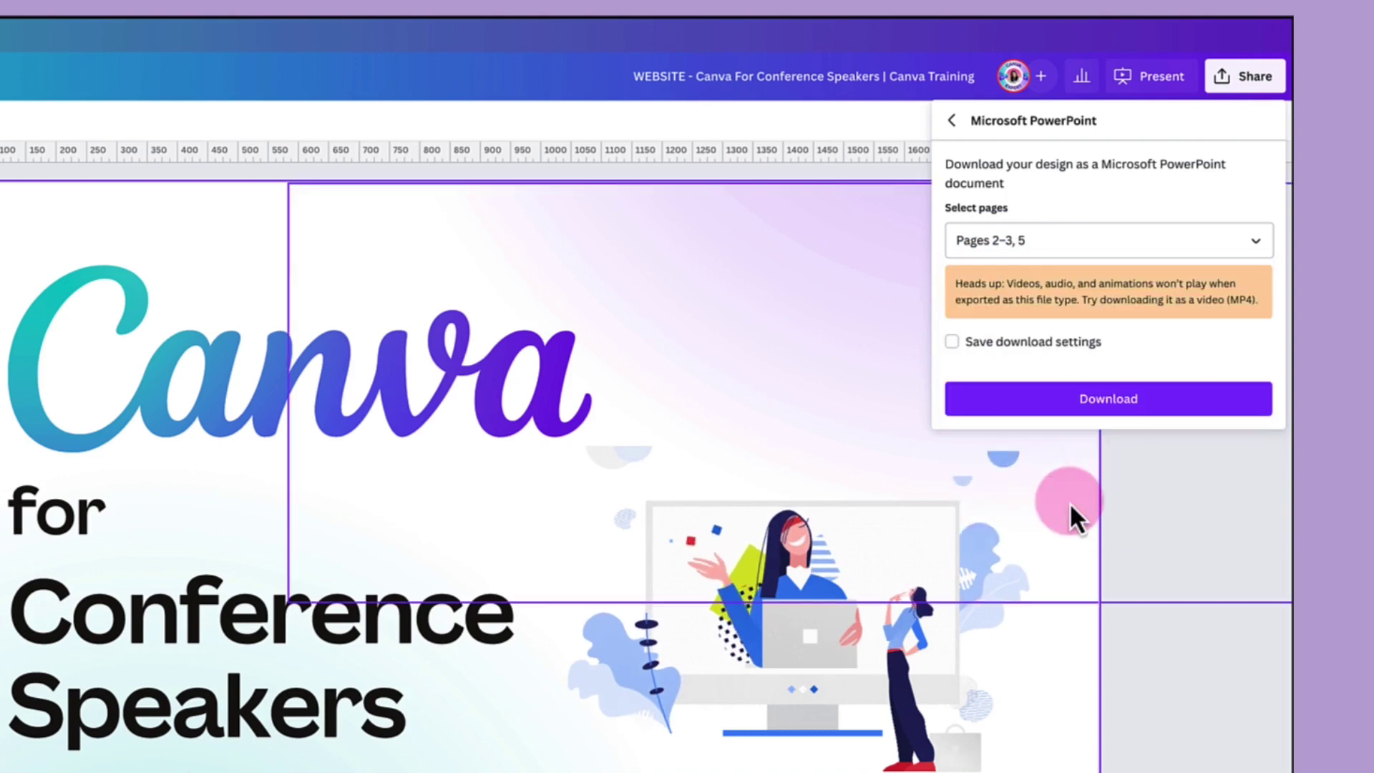
Step: Download the PPTX of pages 2, 3 and 5 into the Dropbox folder
left_click(1061, 402)
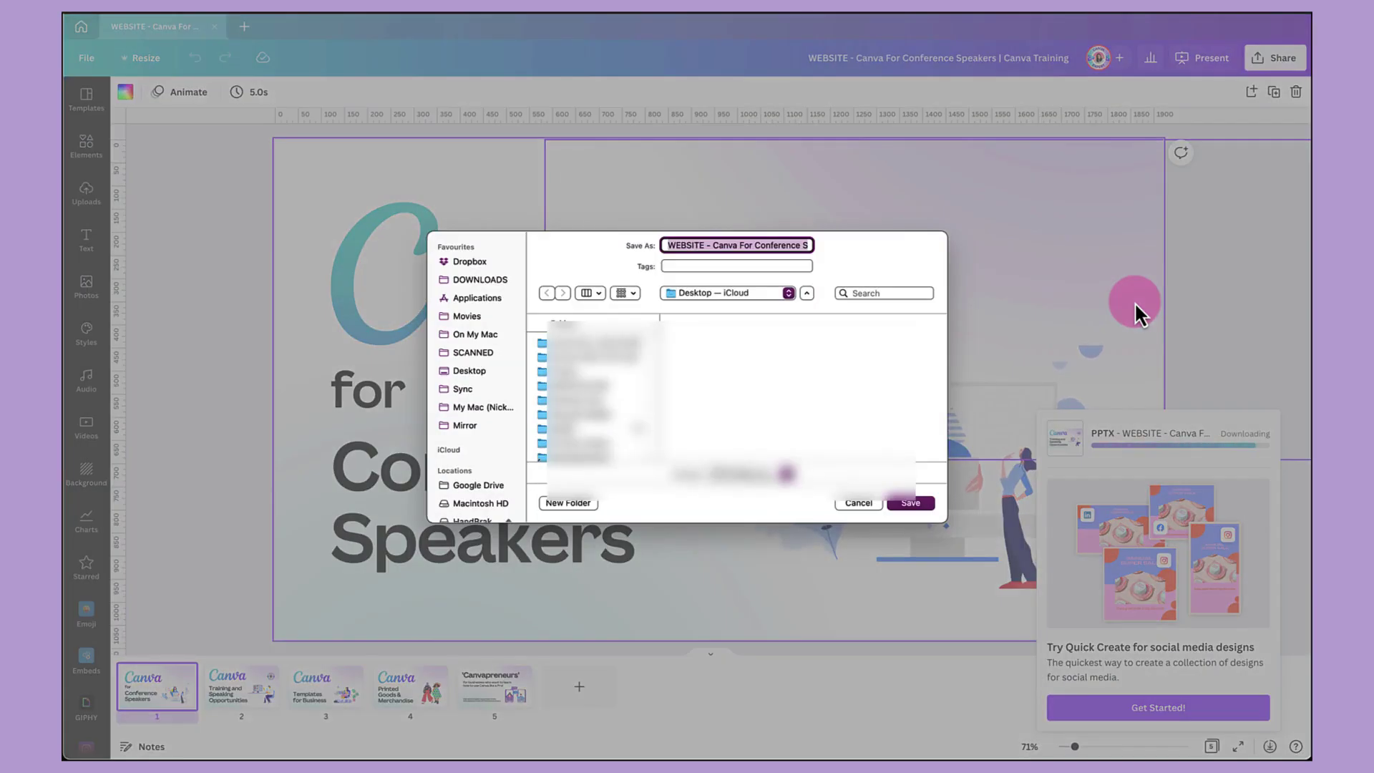
left_click(475, 262)
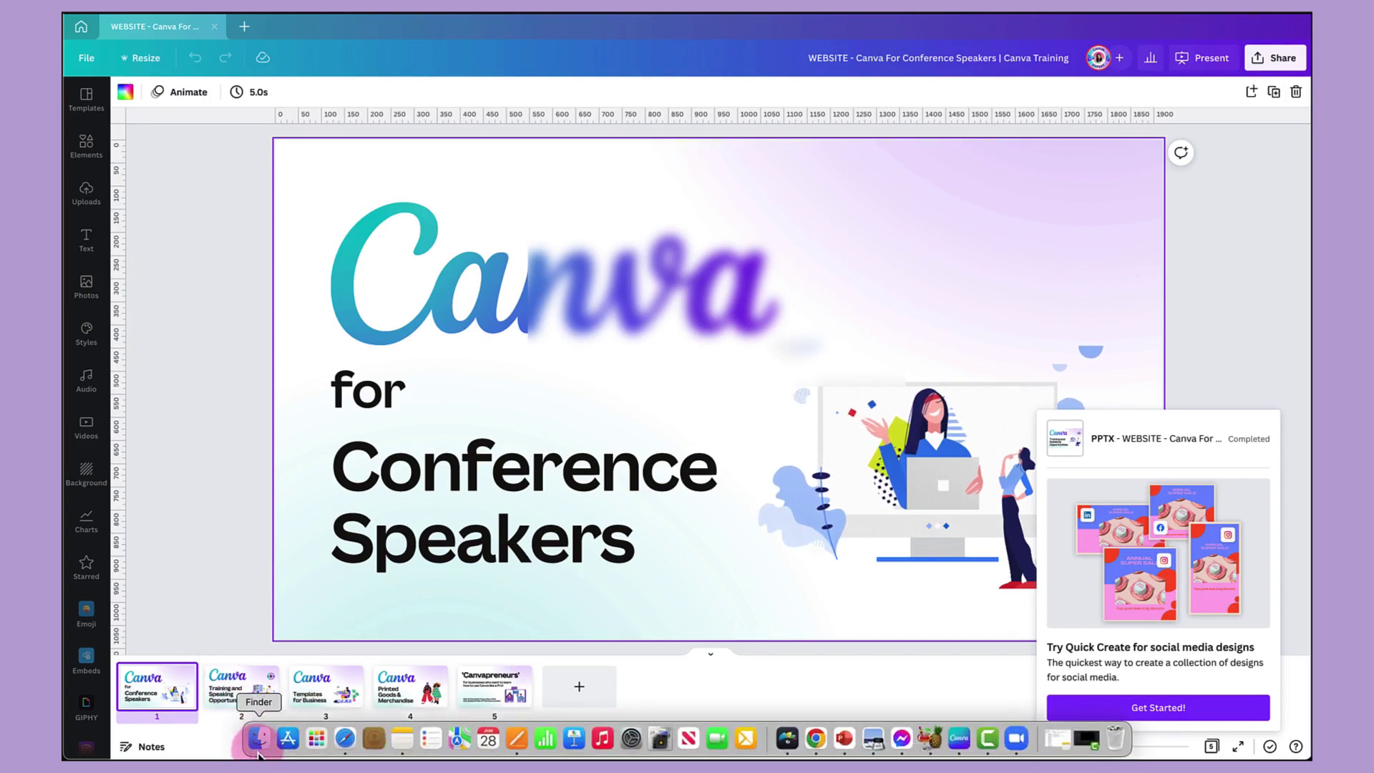
left_click(258, 744)
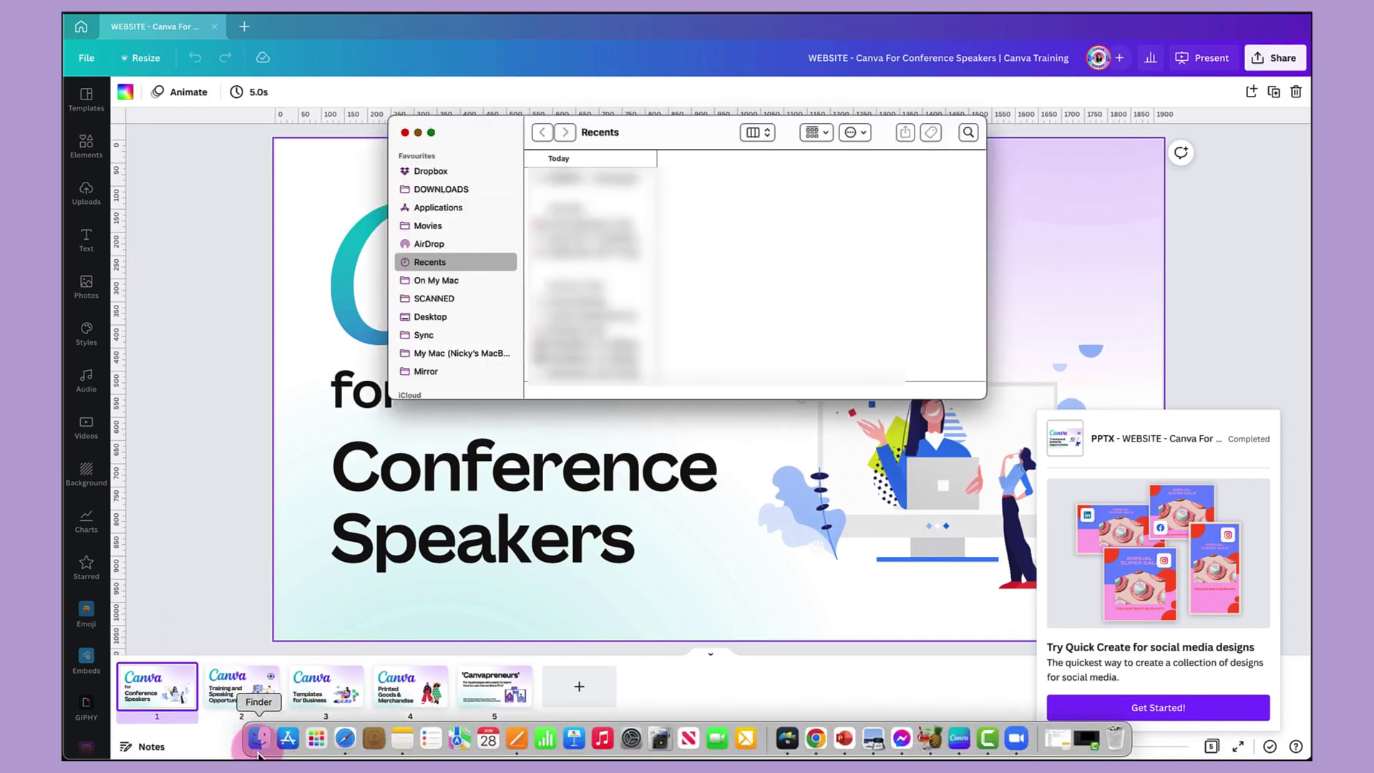
Step: Show the Dropbox folder contents in Finder
left_click(431, 171)
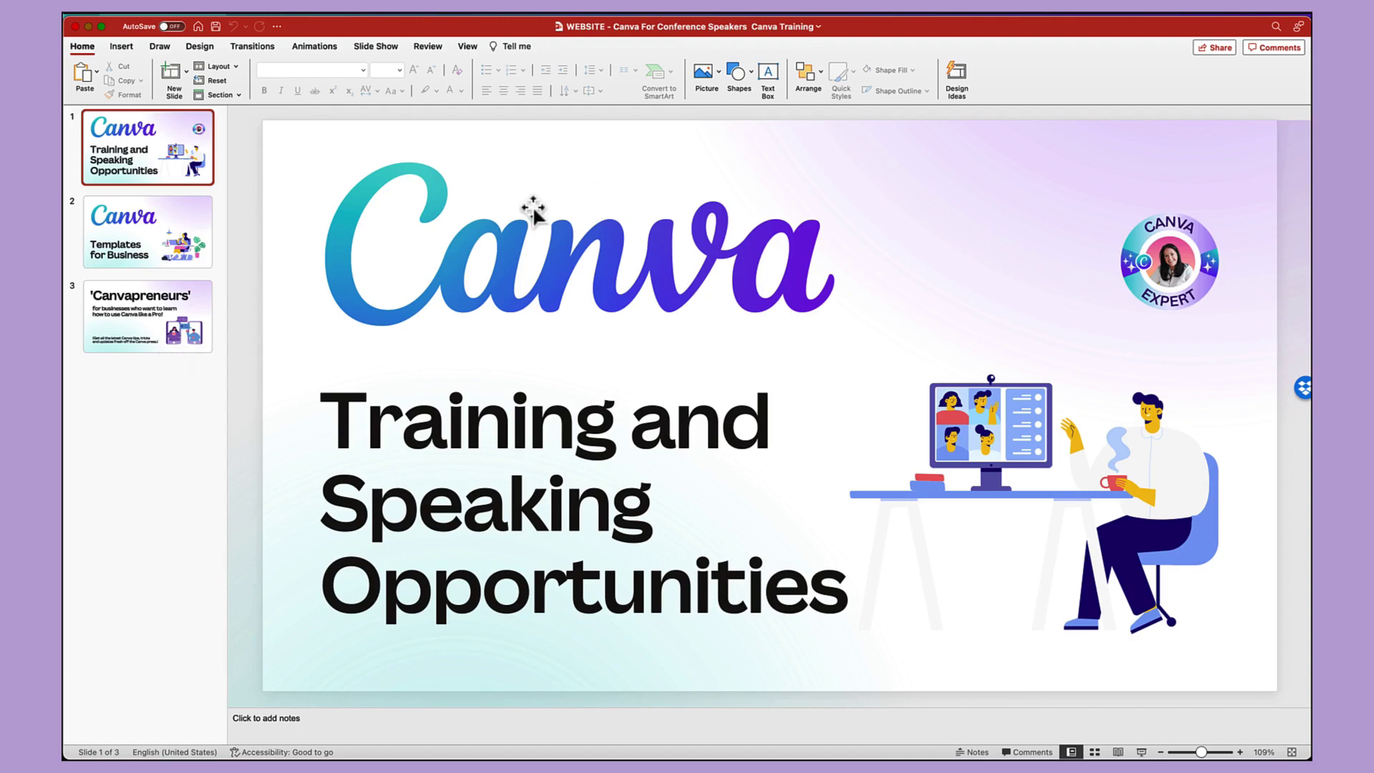
Step: Select the title text and then the graphic behind it on PowerPoint's slide 1
left_click(483, 472)
left_click(483, 473)
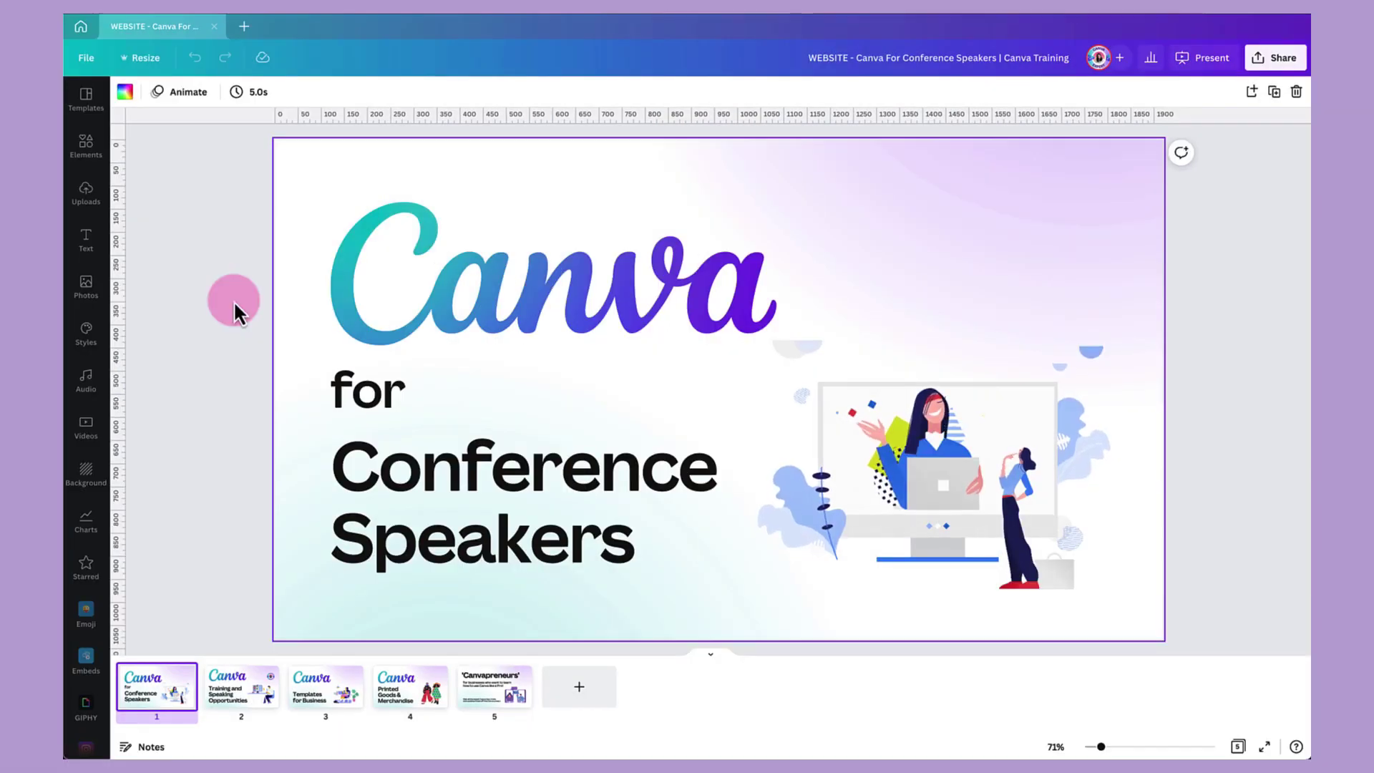
Step: Set the Canva download file type to GIF
left_click(284, 279)
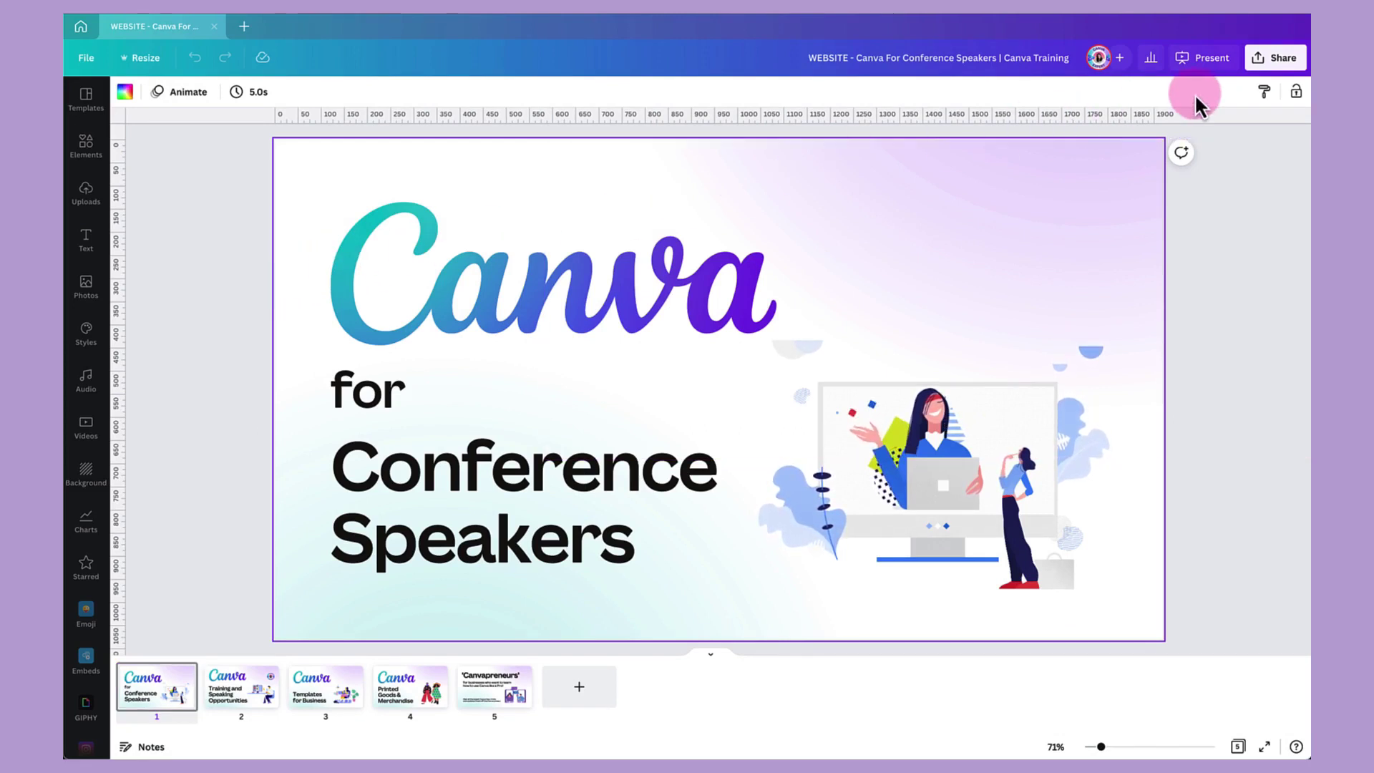
left_click(1269, 63)
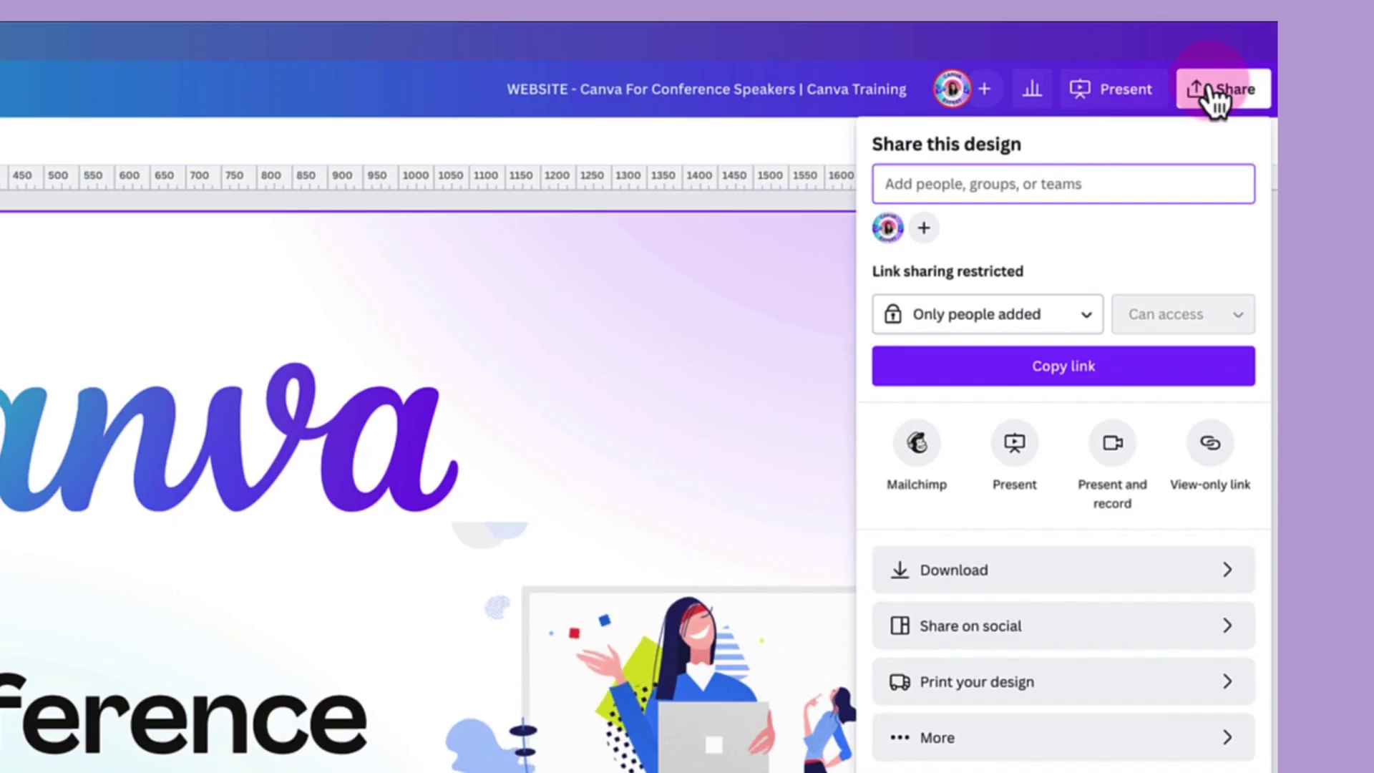
left_click(905, 572)
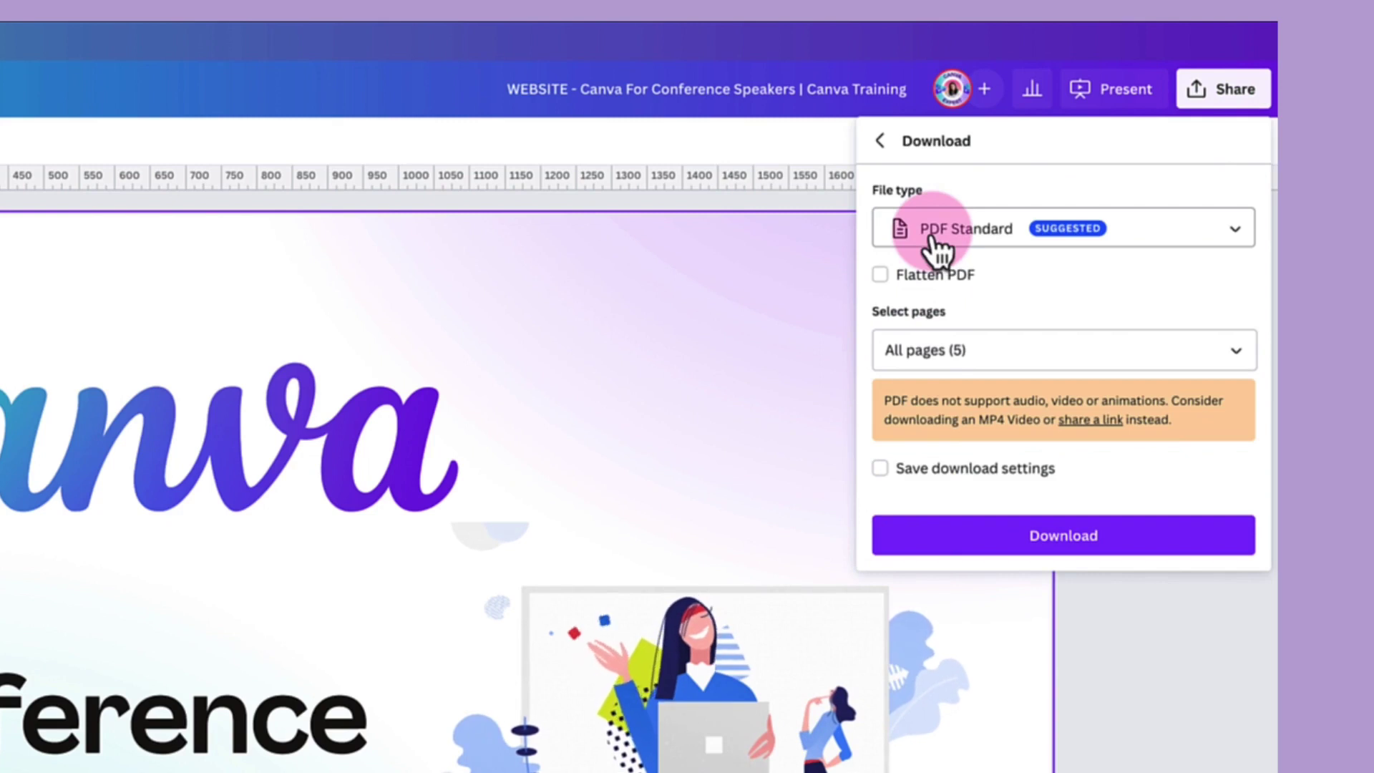
left_click(1235, 230)
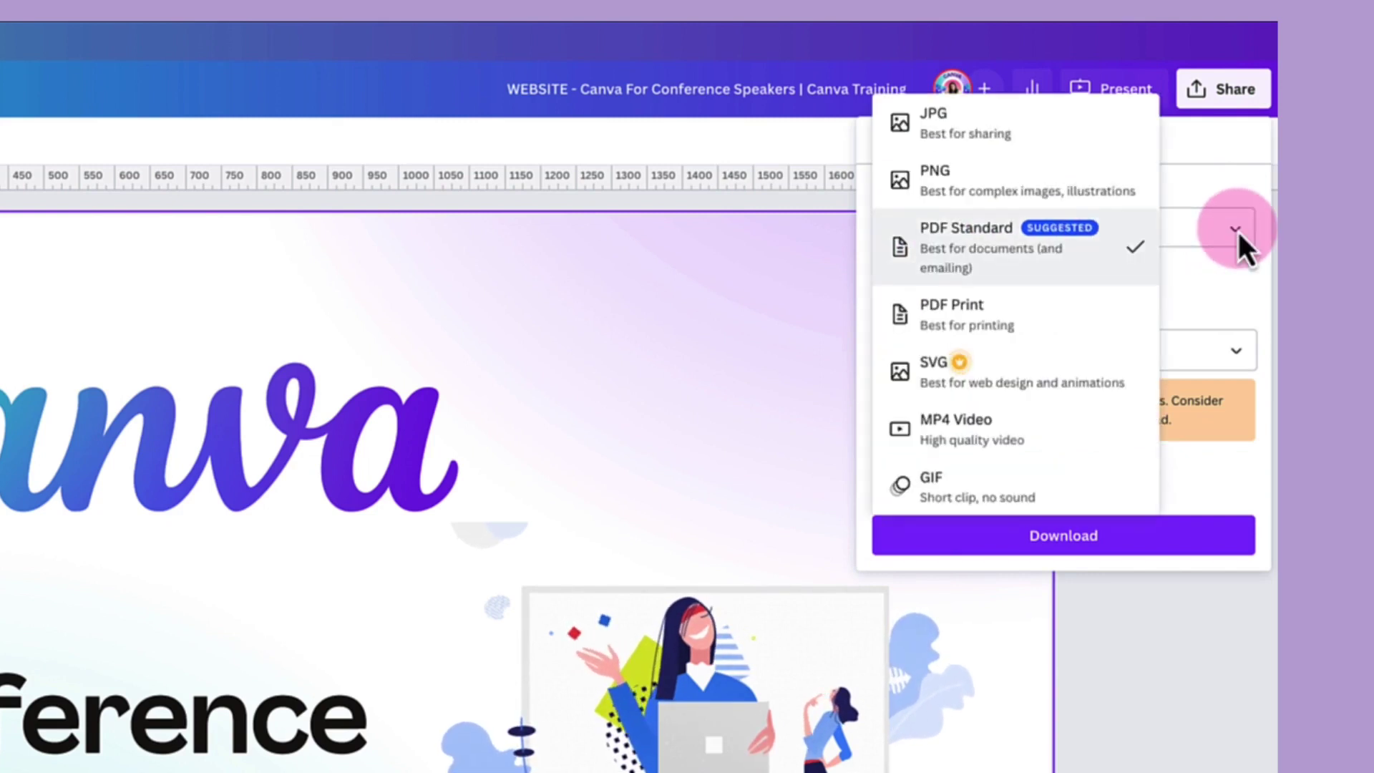
left_click(973, 494)
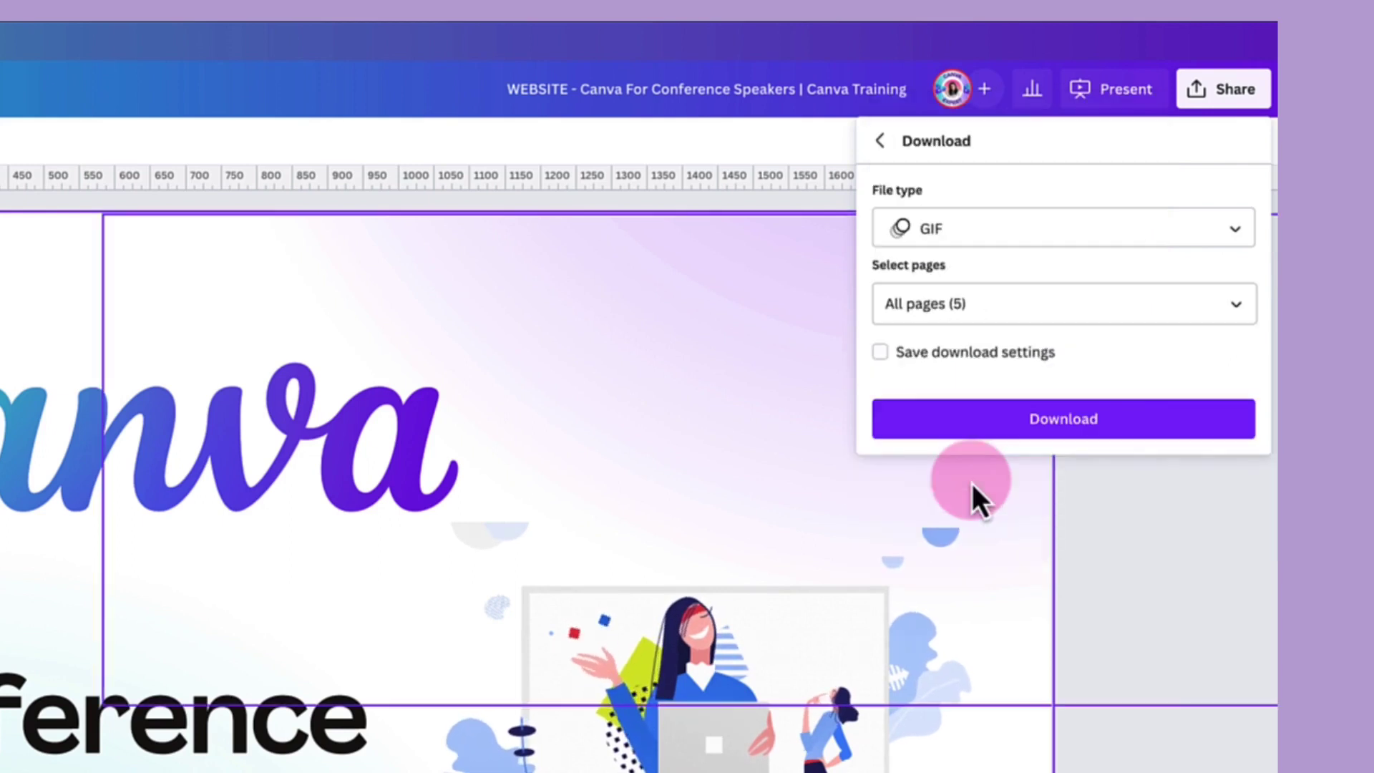
Step: Restrict the GIF download to Page 1 only and download it
left_click(1241, 306)
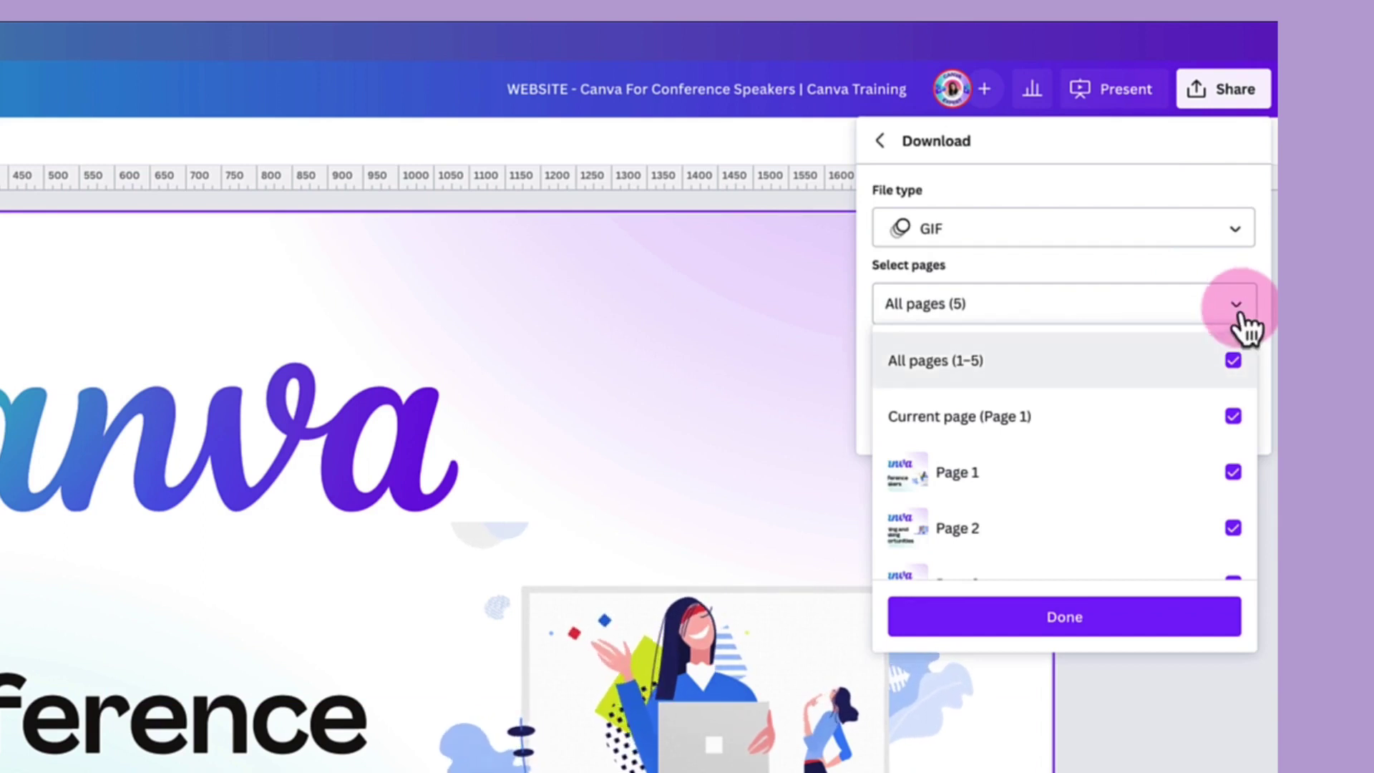
left_click(1232, 361)
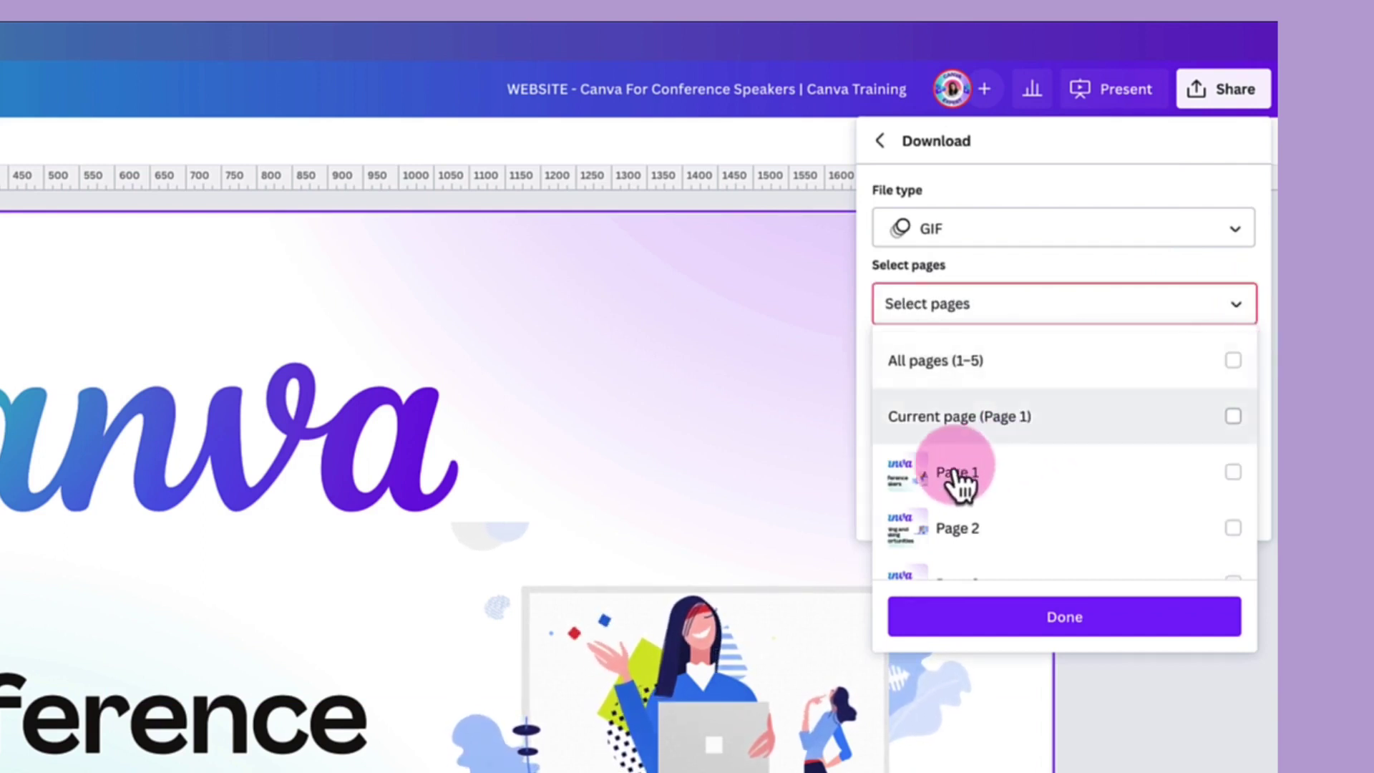
left_click(1232, 473)
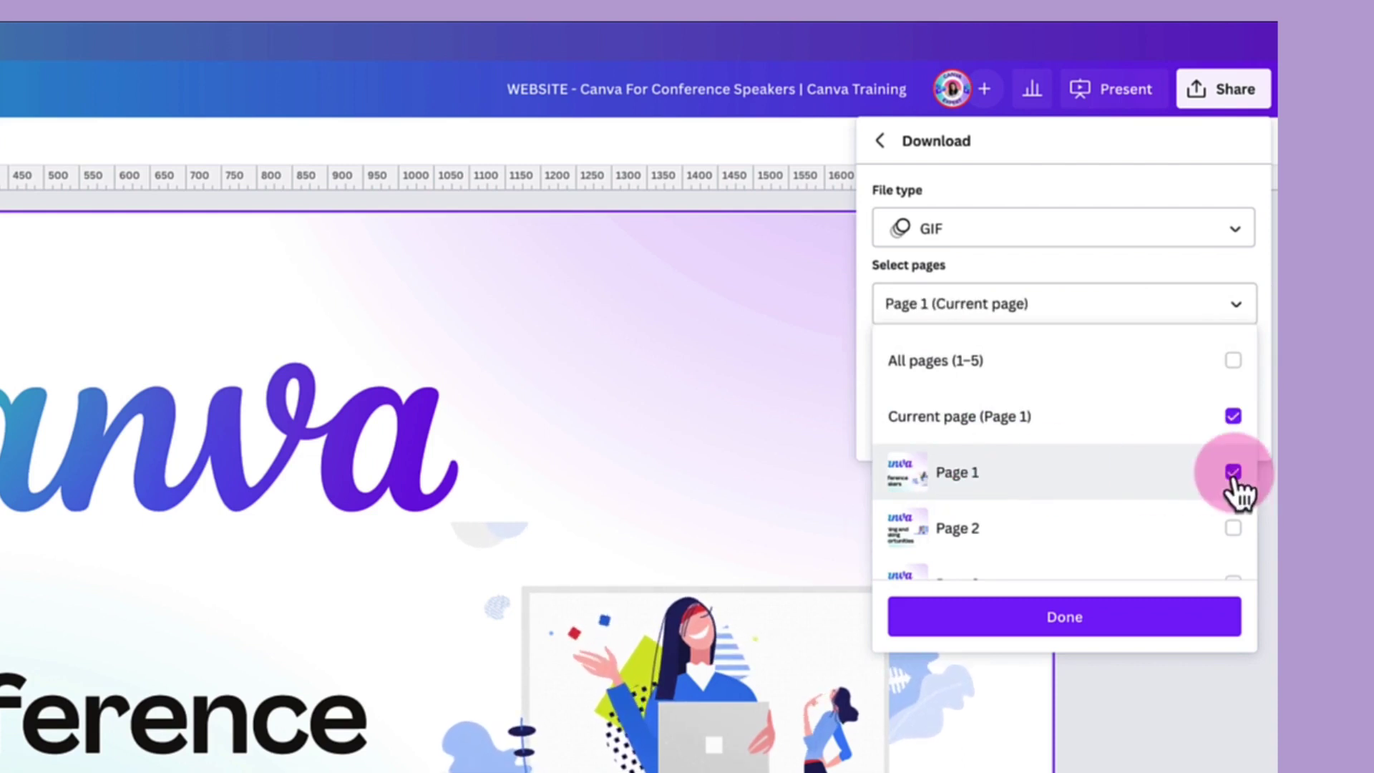
left_click(1066, 619)
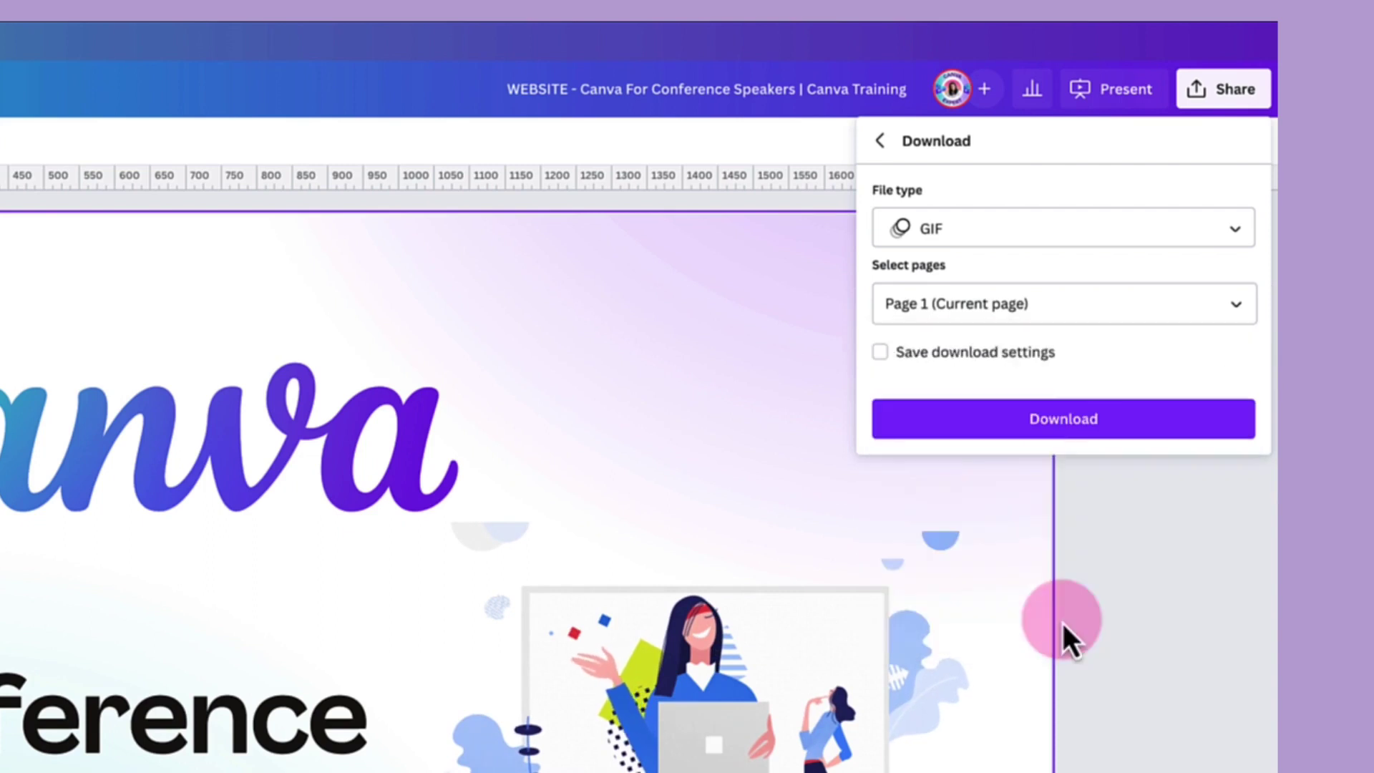
left_click(1018, 423)
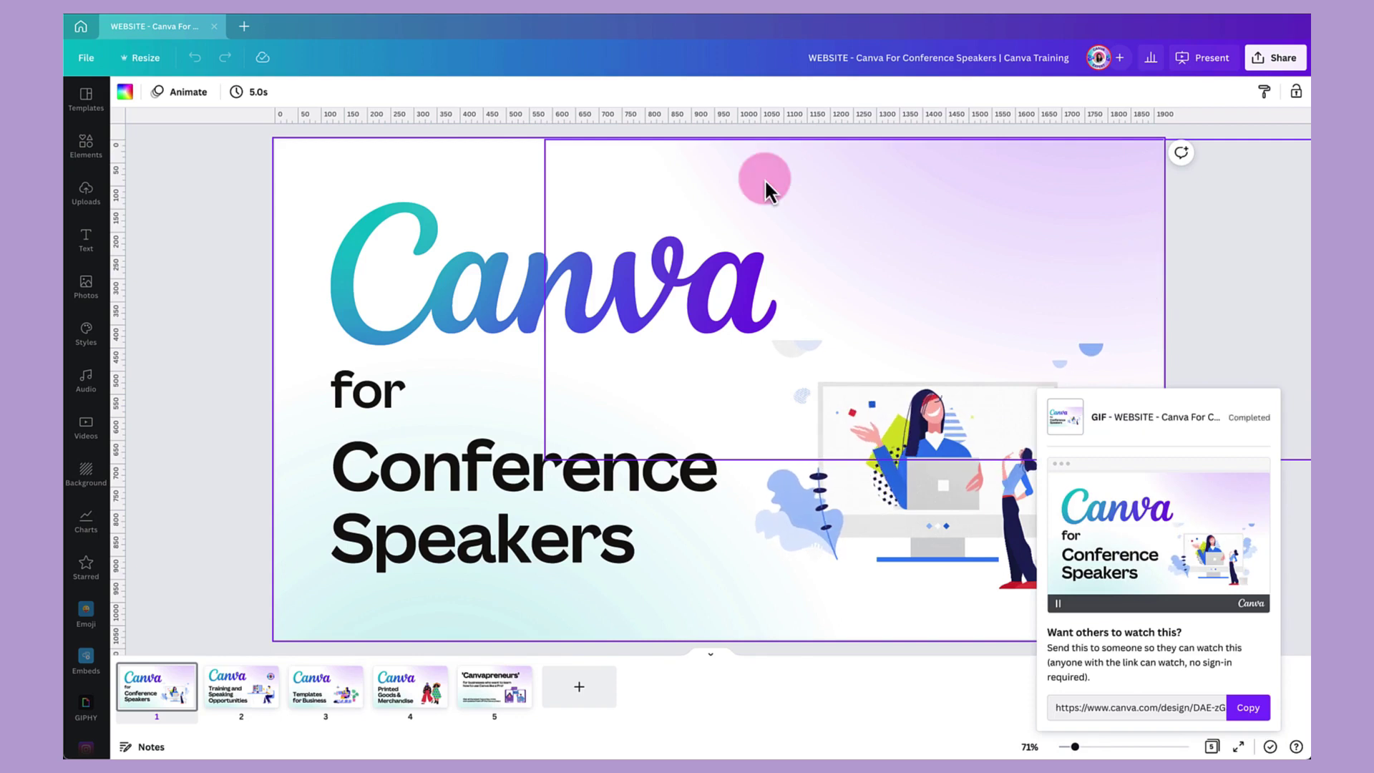
left_click(1066, 428)
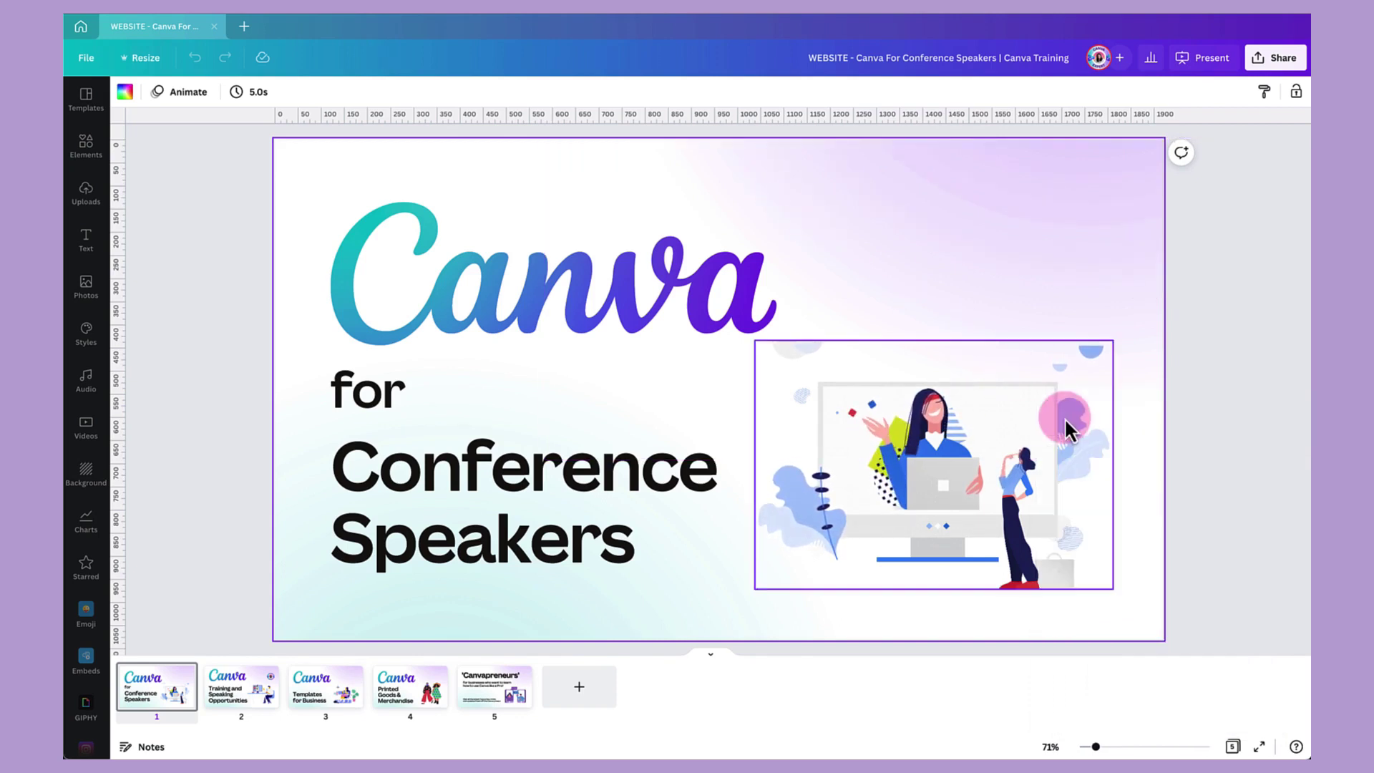
Step: Set the Canva download file type to GIF again
key("Tab")
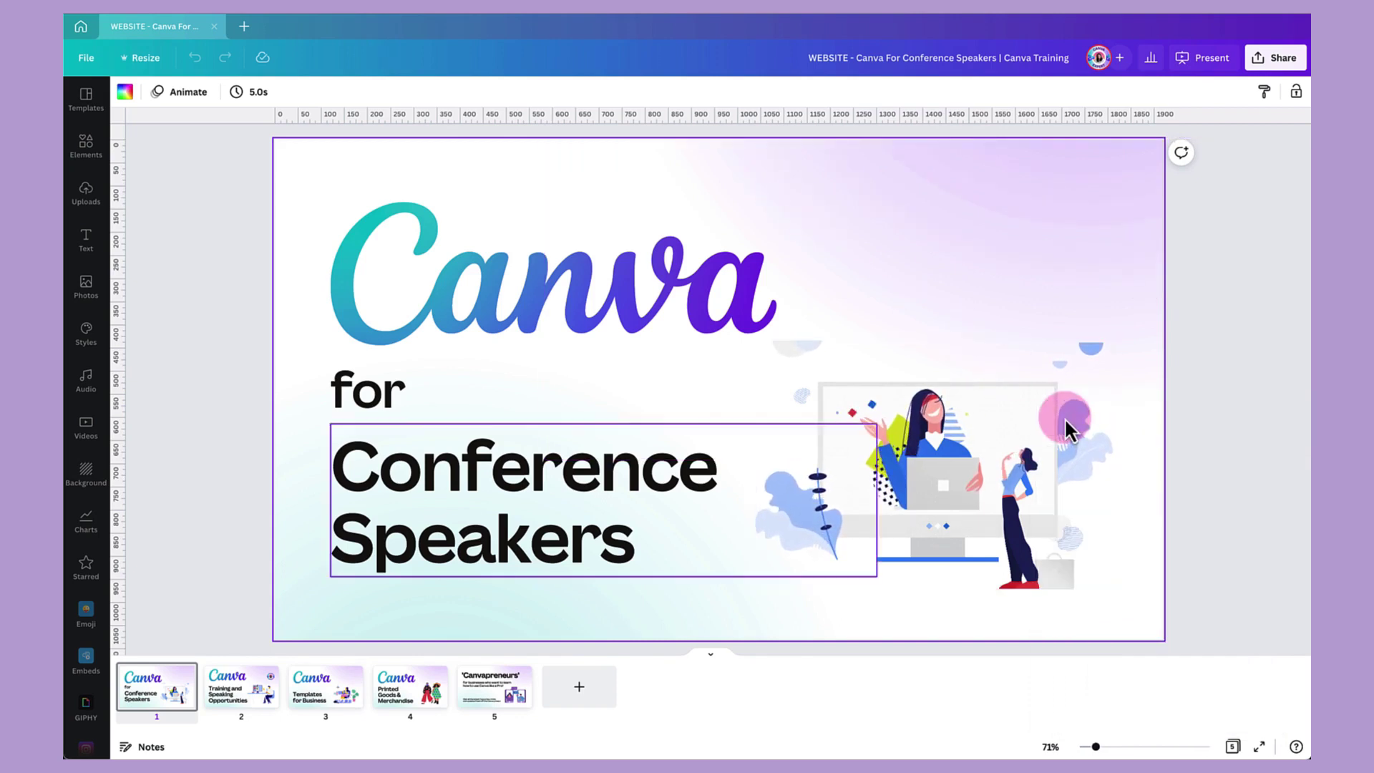
left_click(412, 709)
left_click(1284, 63)
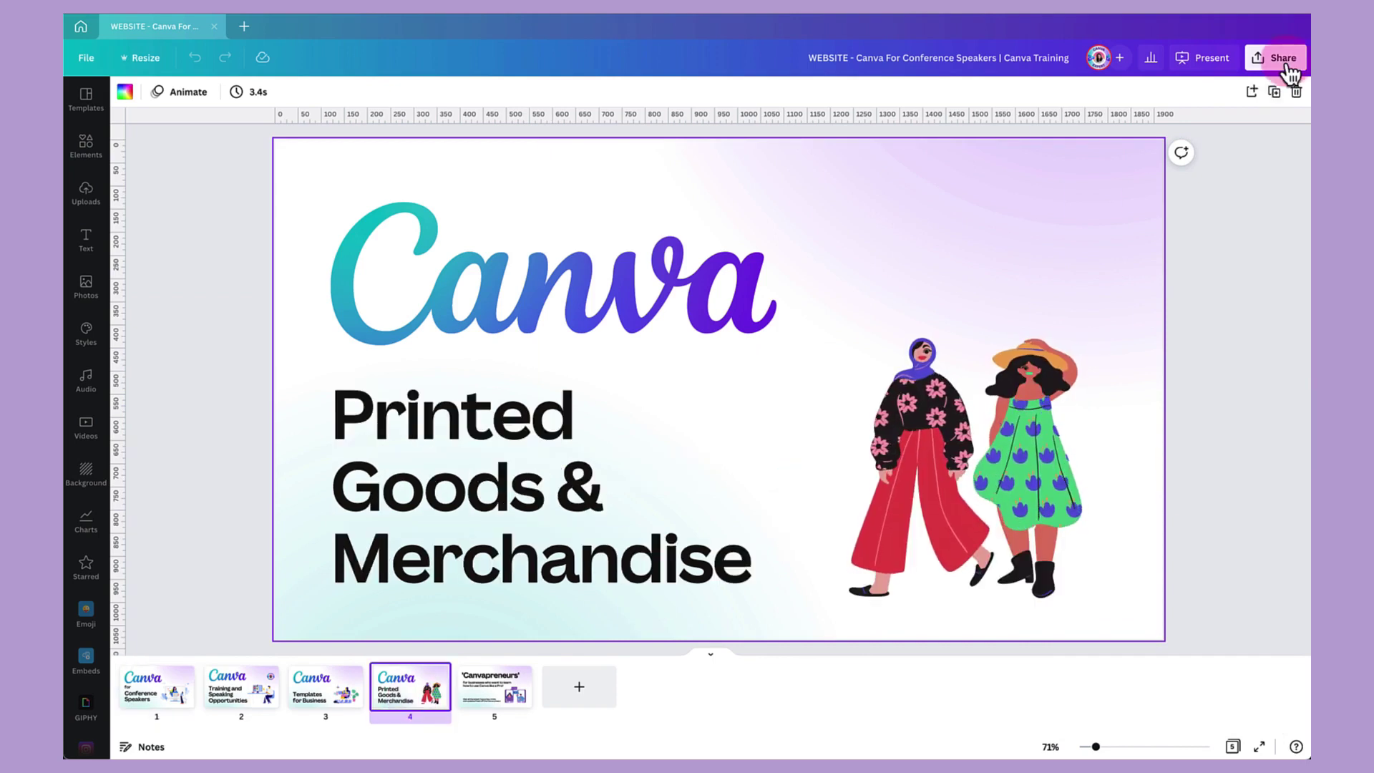
left_click(1058, 369)
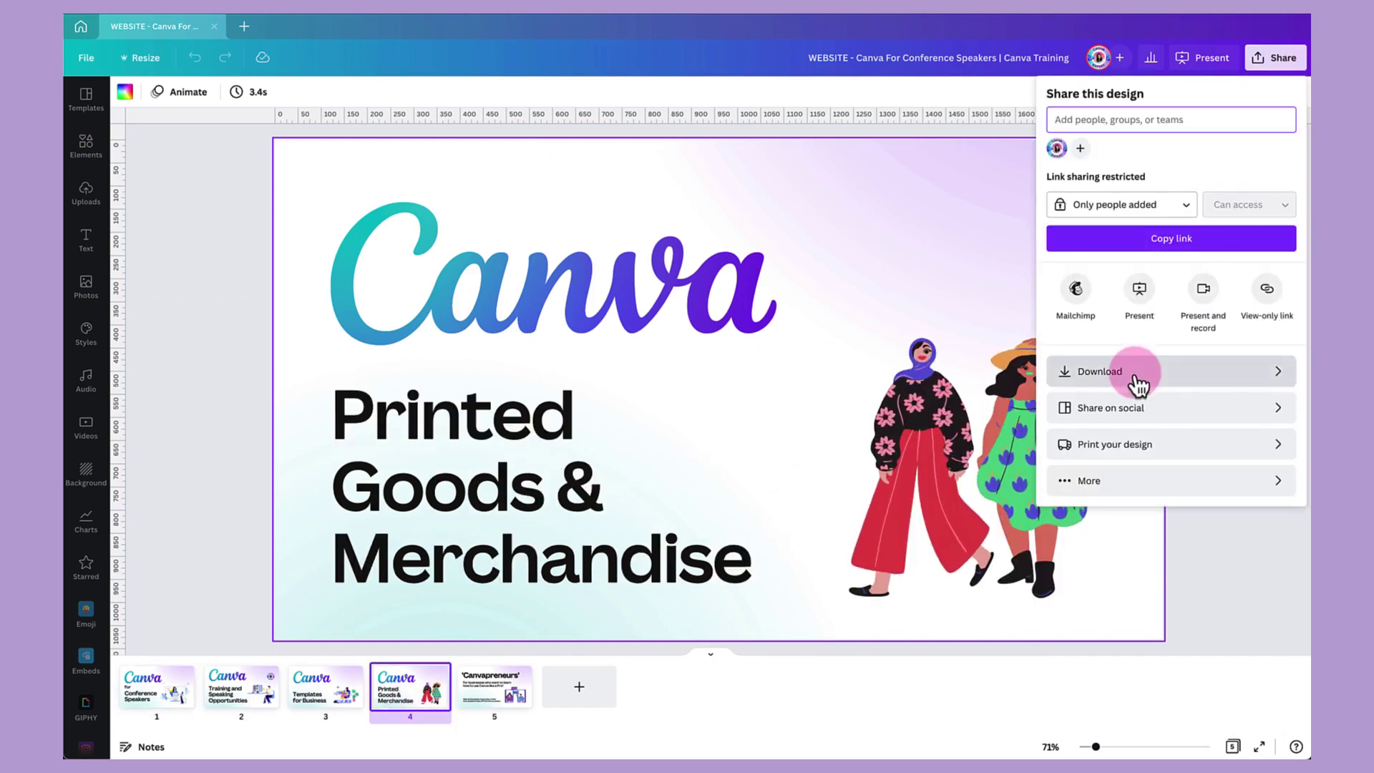
left_click(1131, 355)
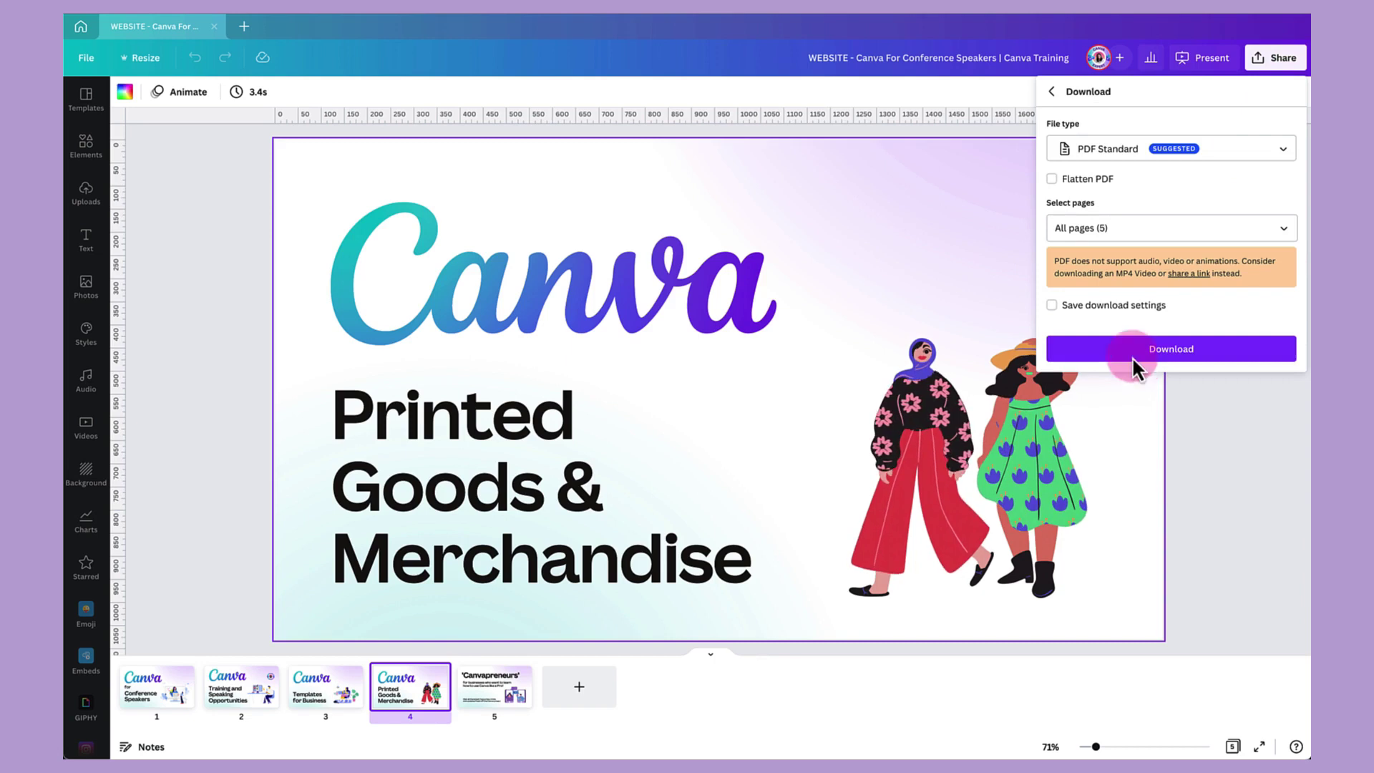
left_click(1096, 157)
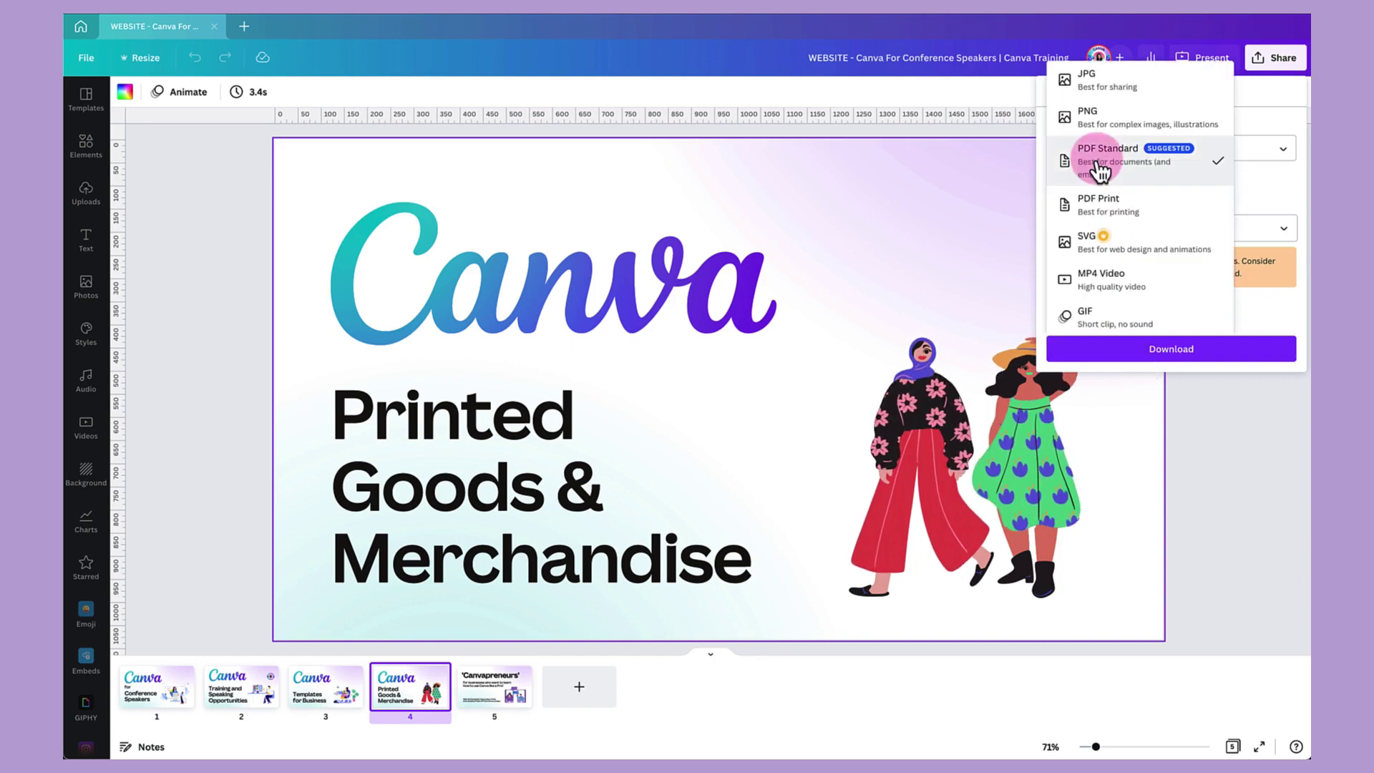
left_click(1102, 315)
Step: Restrict the GIF download to Page 5 only and download it
left_click(1284, 202)
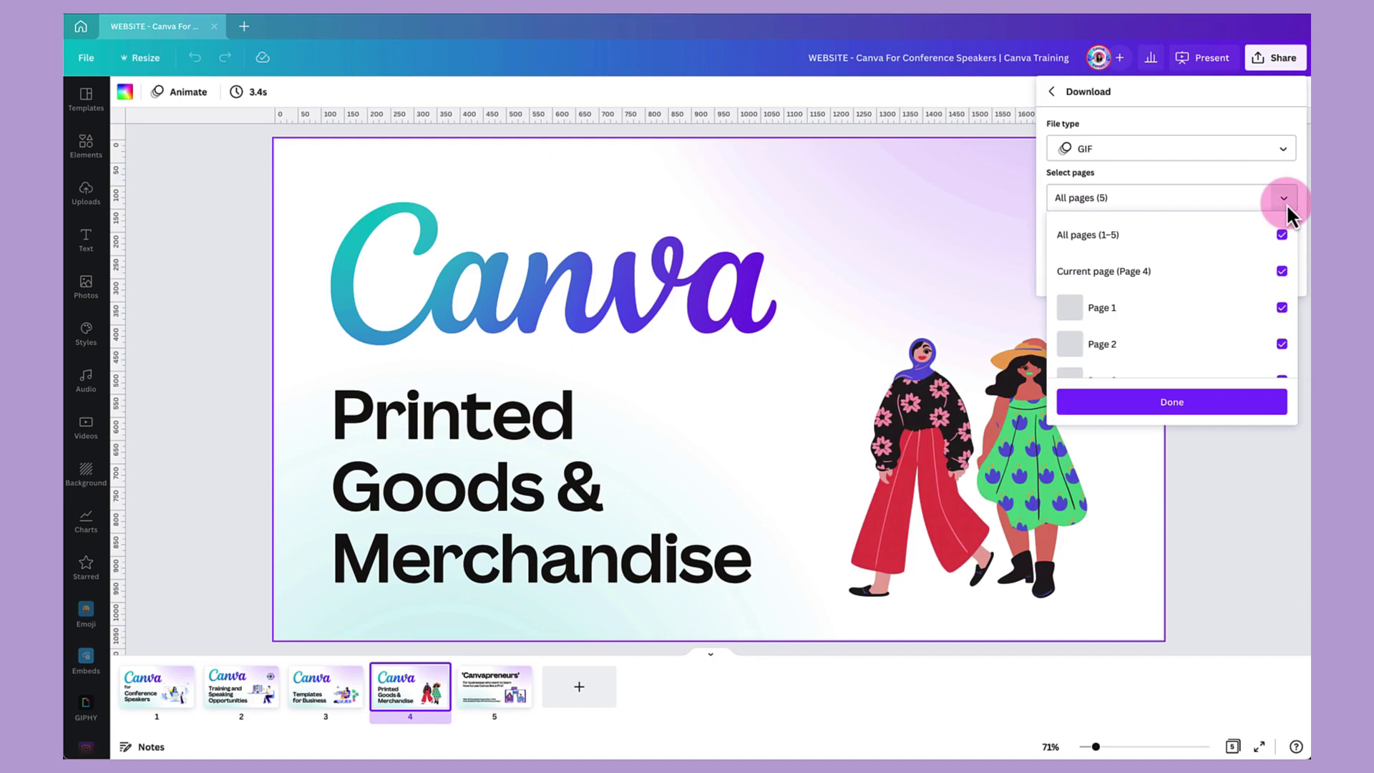
left_click(1280, 235)
scroll(1273, 269, "down", 3)
left_click(1281, 354)
left_click(1191, 401)
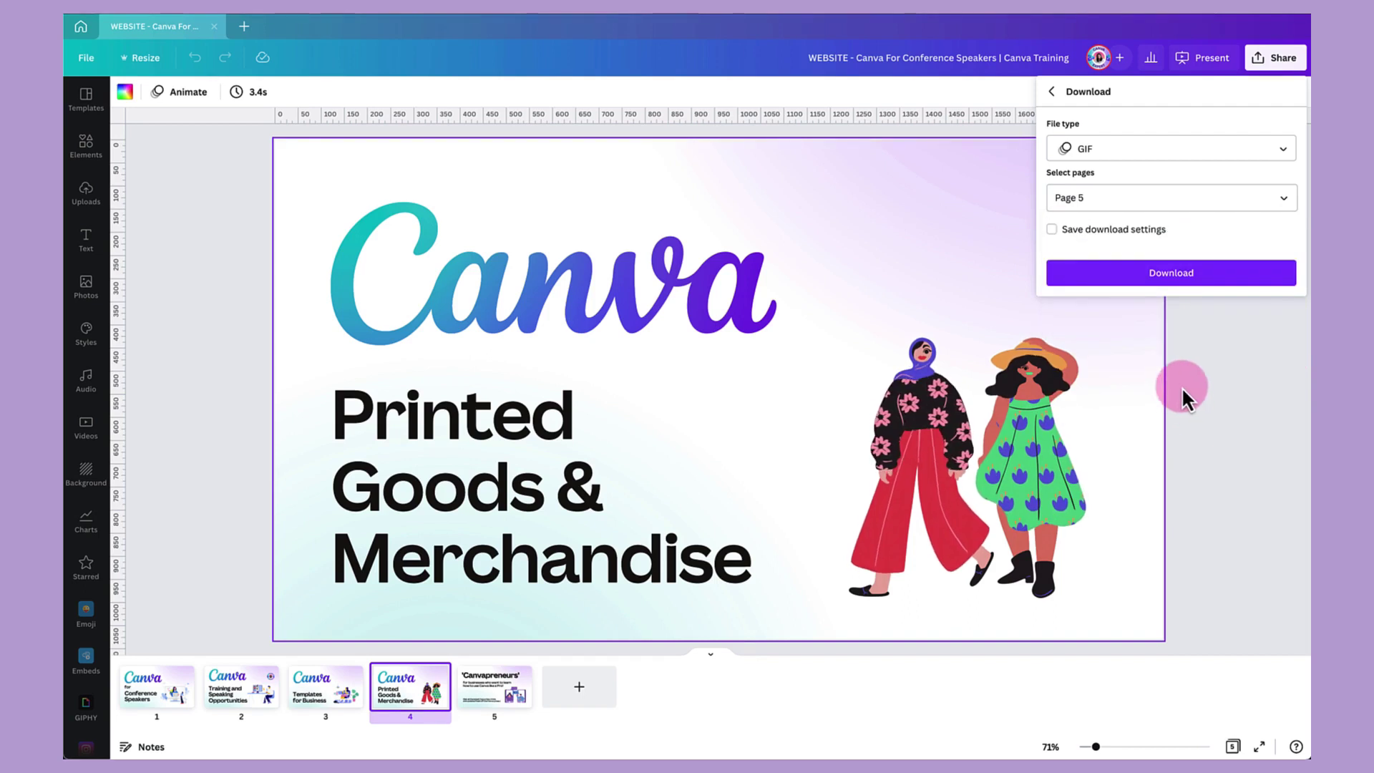
left_click(1155, 282)
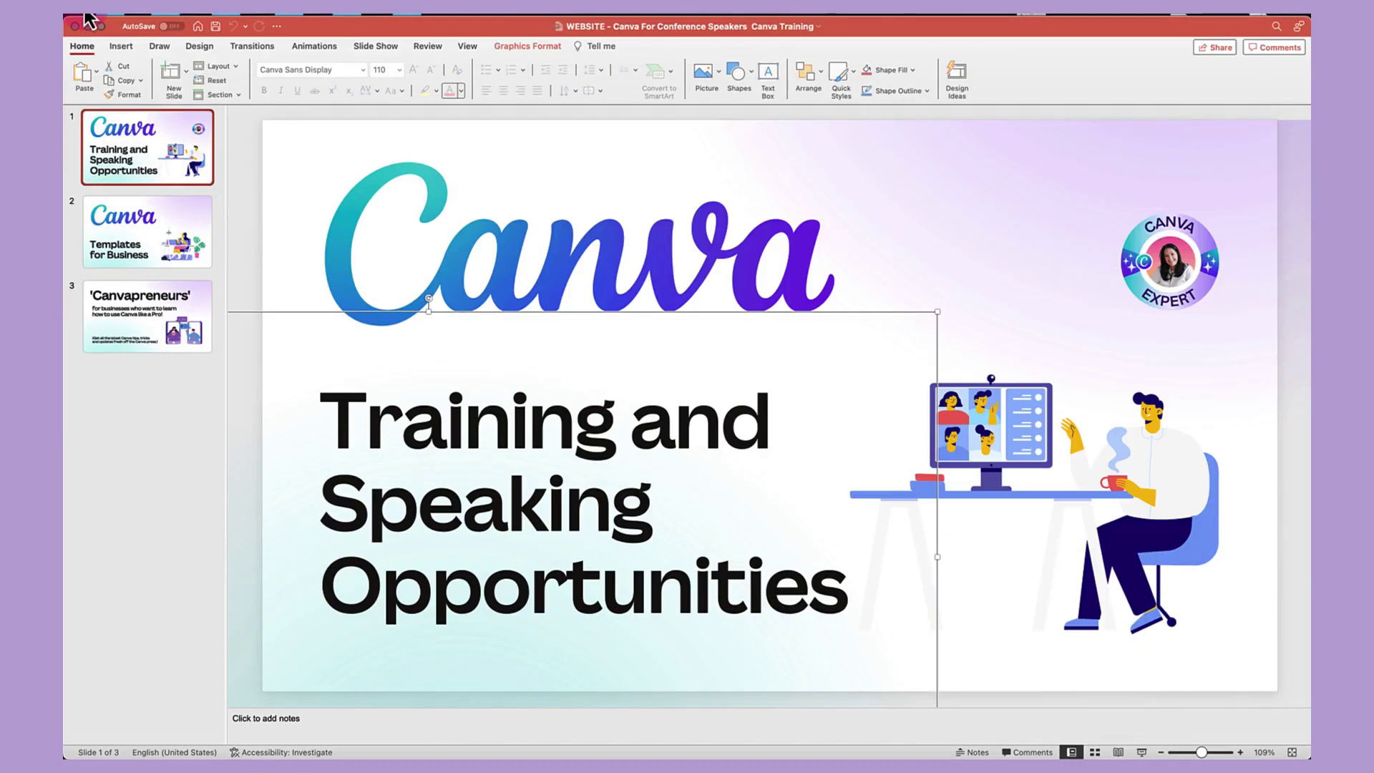
Step: Add a Blank layout slide and move it to the front of the deck
left_click(282, 227)
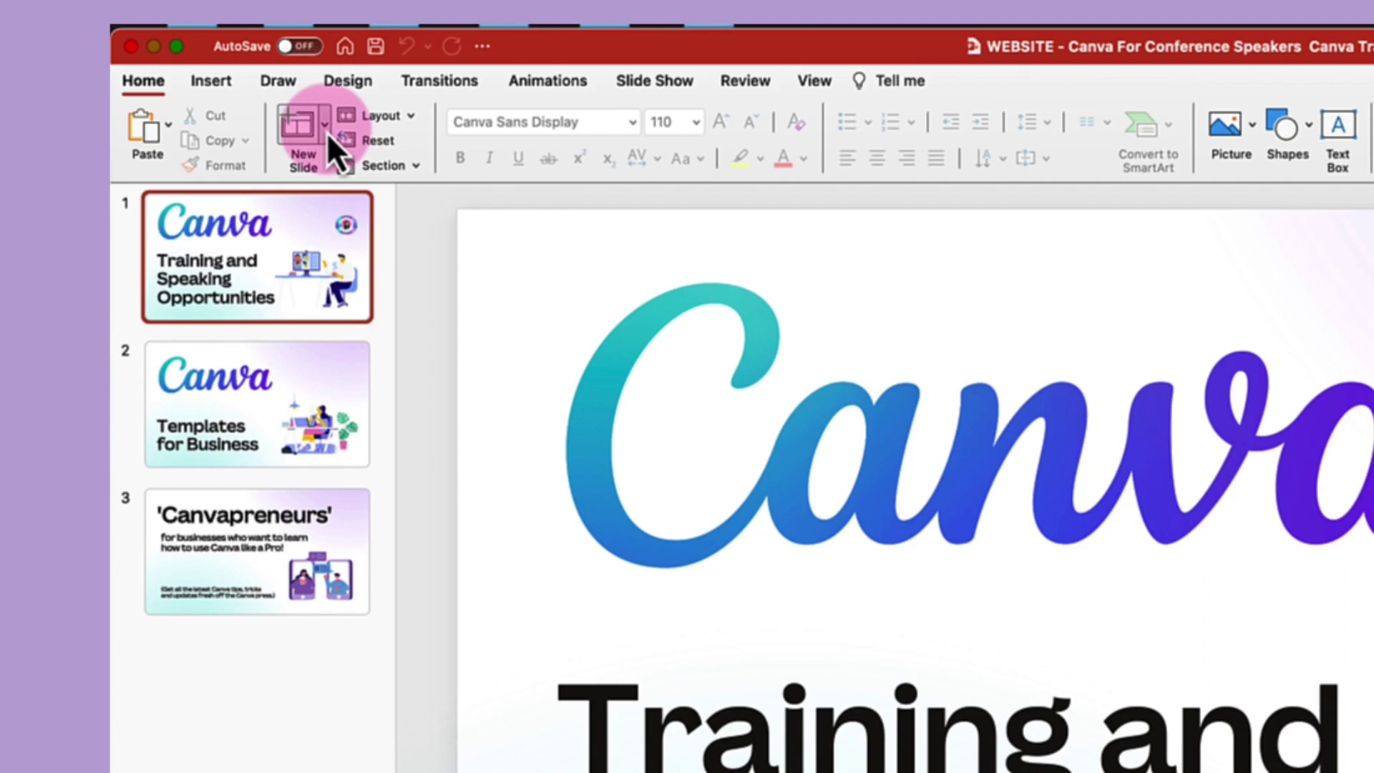
left_click(305, 144)
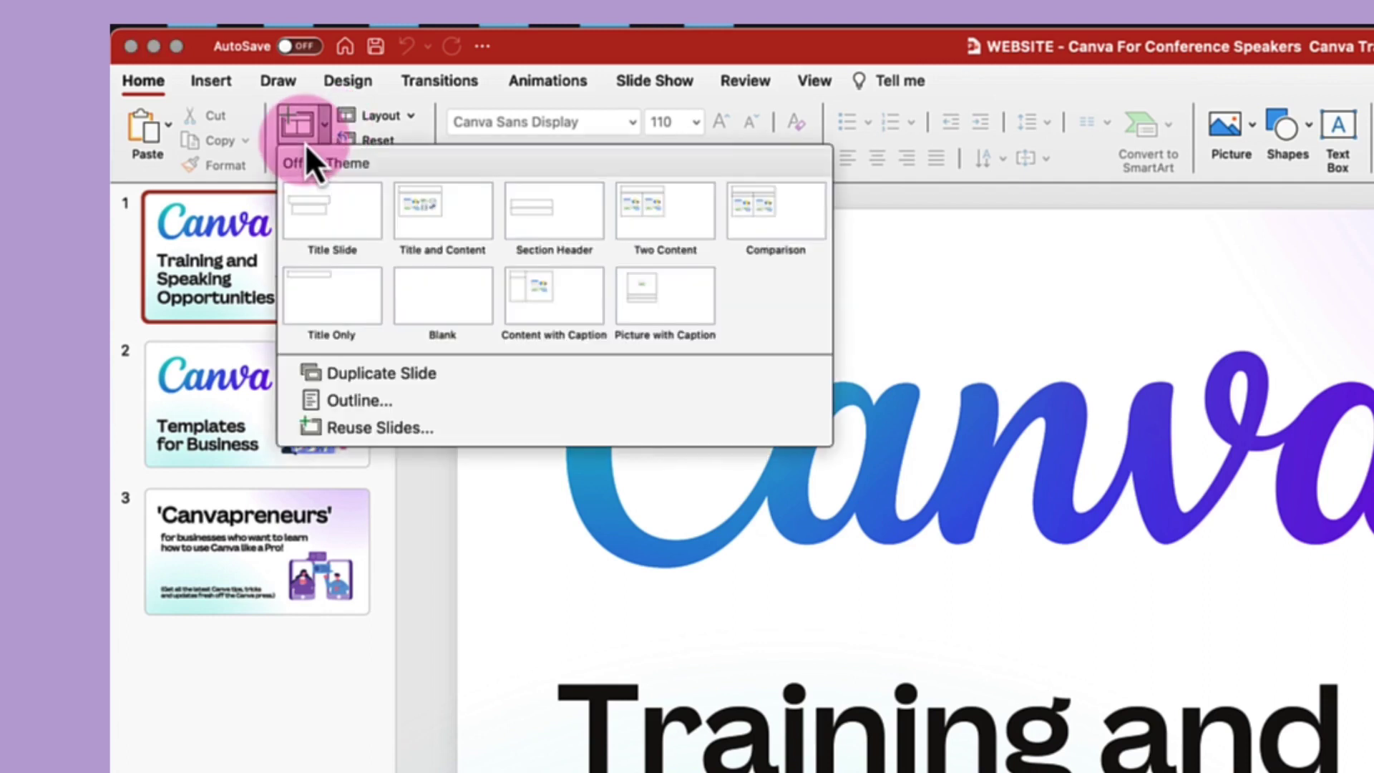
left_click(425, 320)
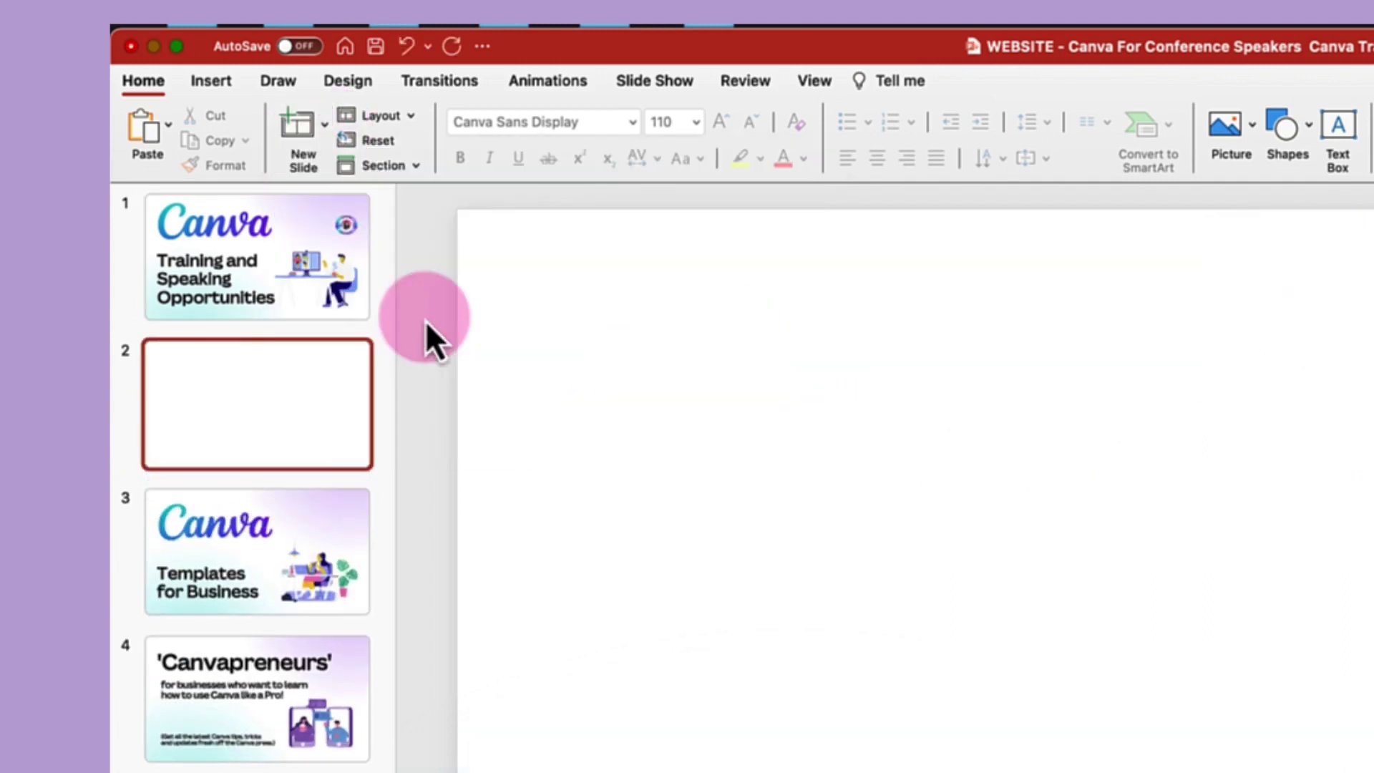
key("super+Up")
left_click(272, 249)
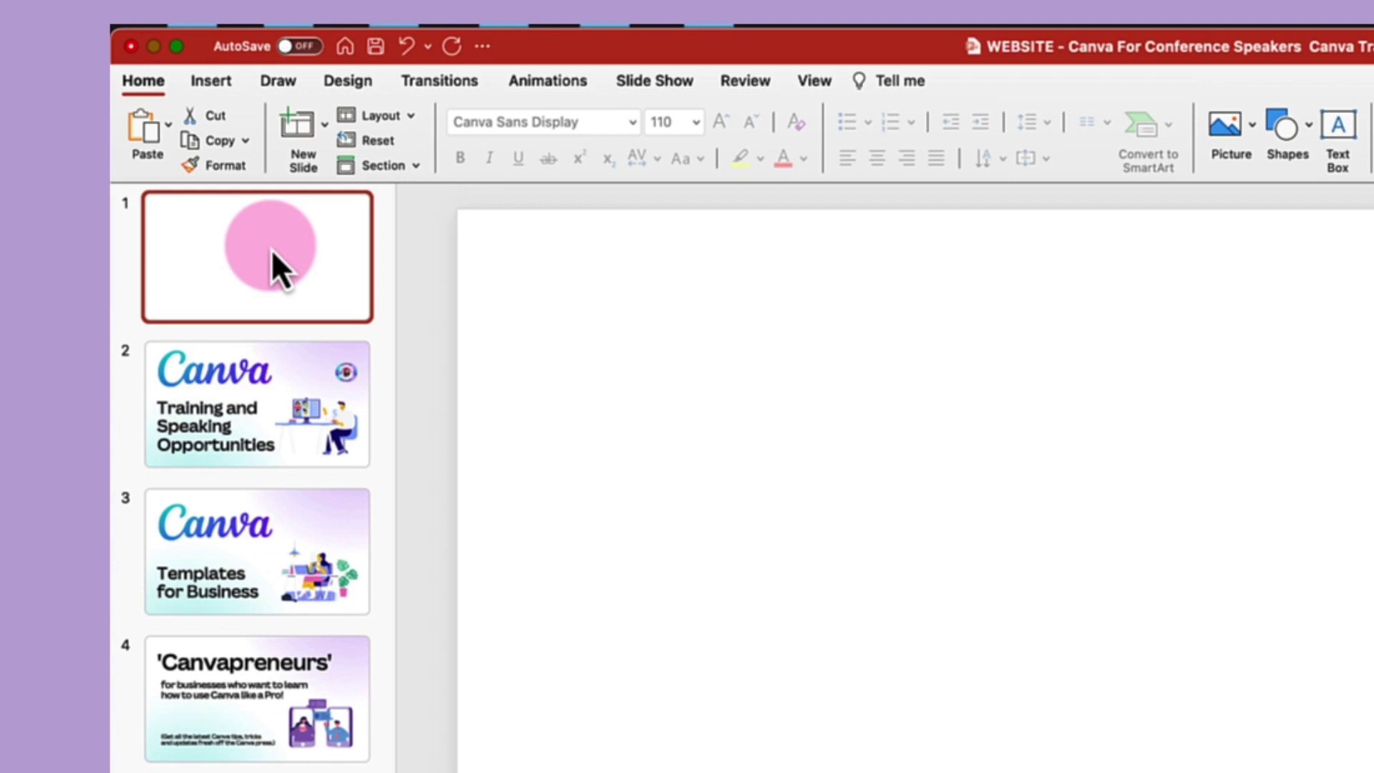
Step: Insert Page 1.gif from file onto the blank first slide
left_click(222, 84)
left_click(307, 132)
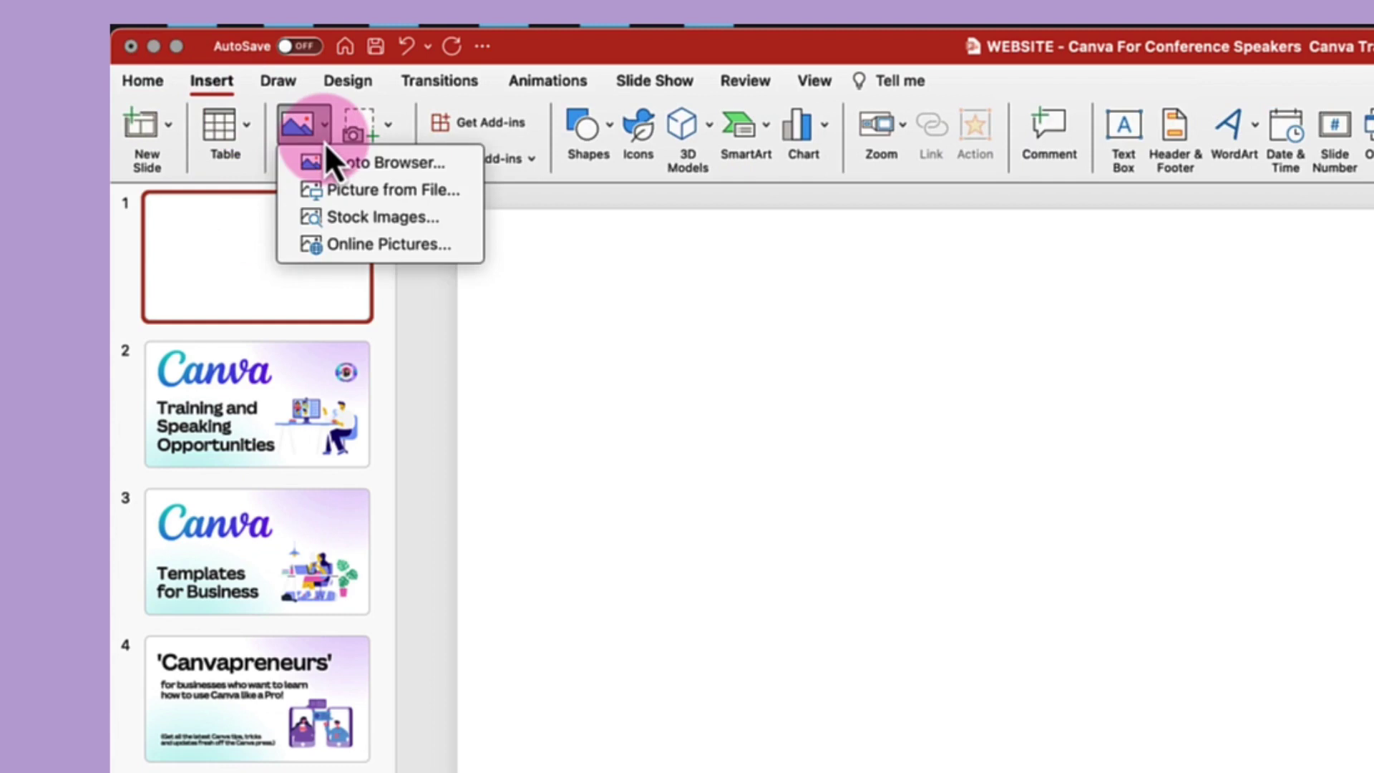
left_click(338, 188)
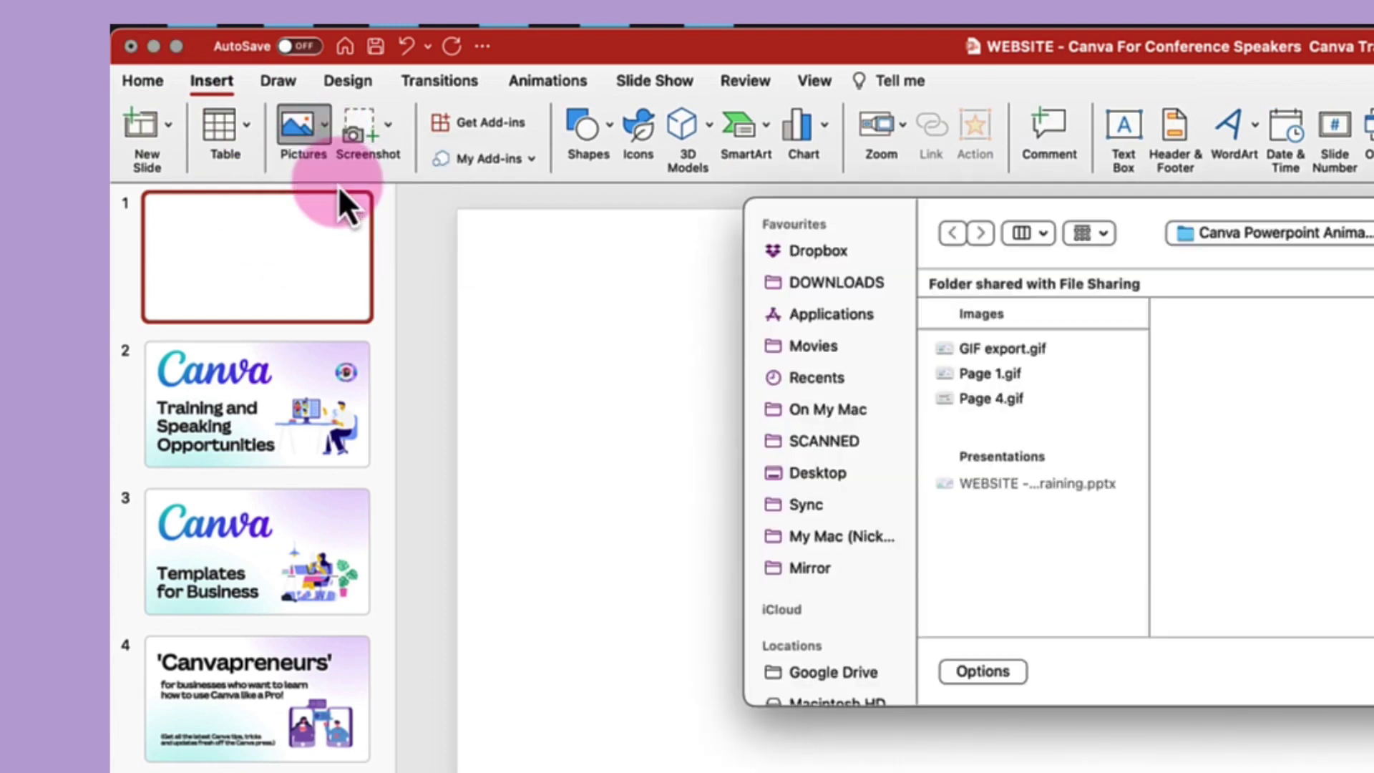
key("p")
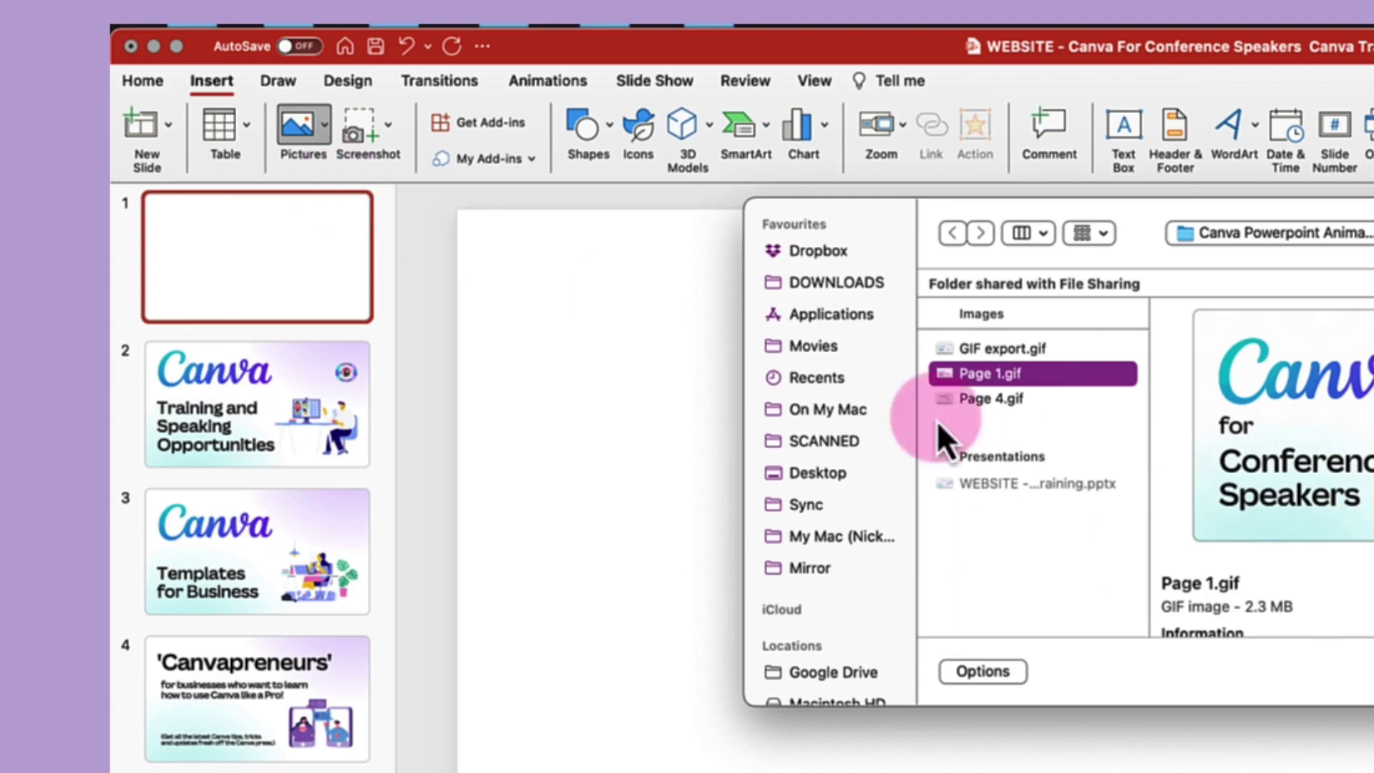
key("Return")
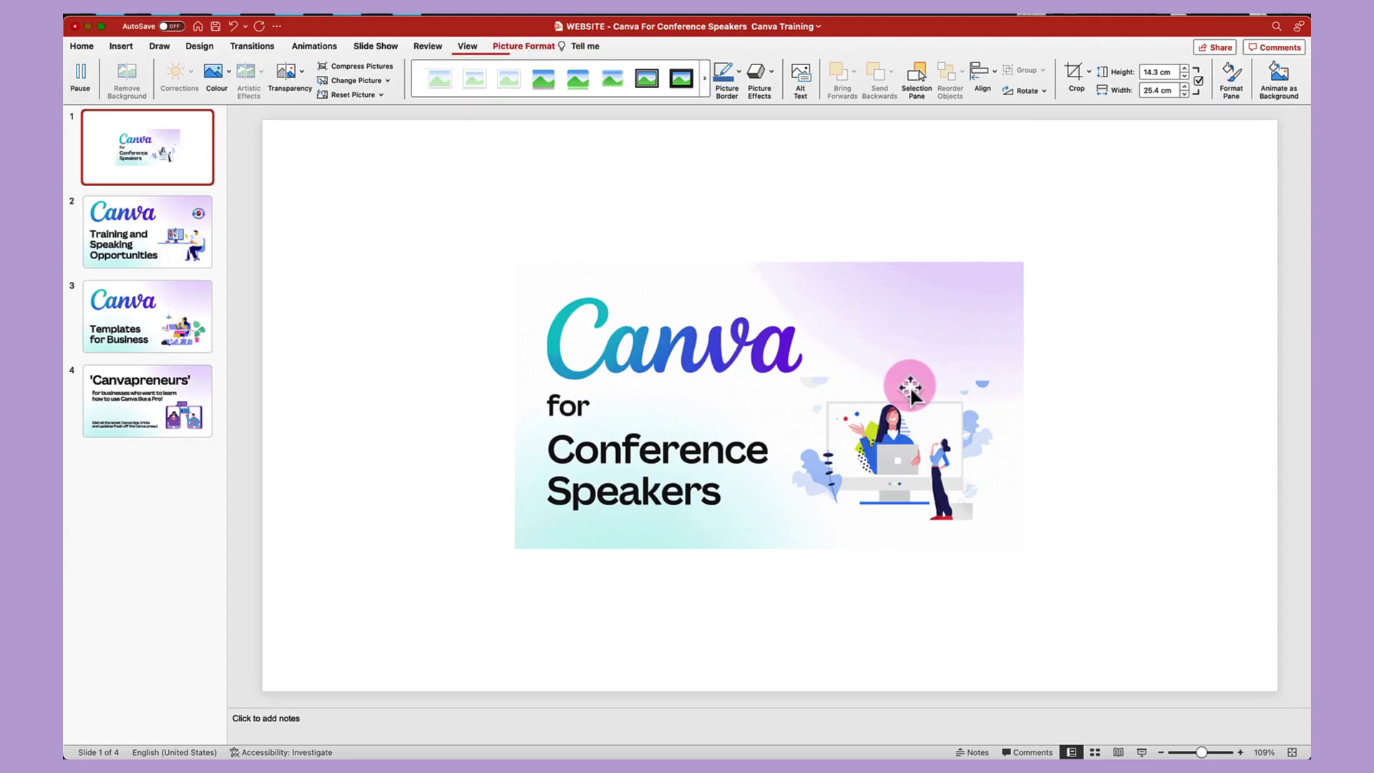
Step: Stretch the title GIF by its corners to cover the whole slide
left_click_drag(514, 547, 274, 666)
left_click_drag(1023, 262, 1250, 118)
left_click(245, 368)
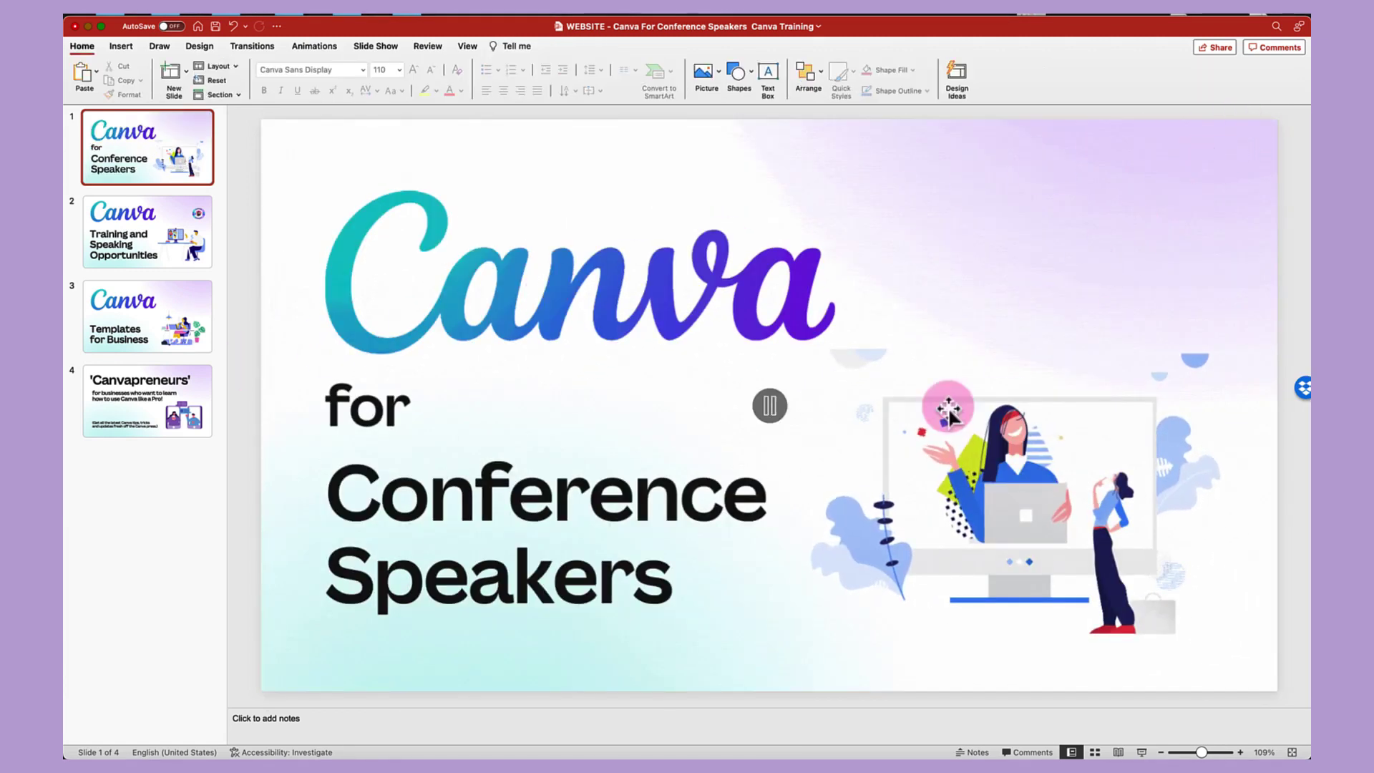